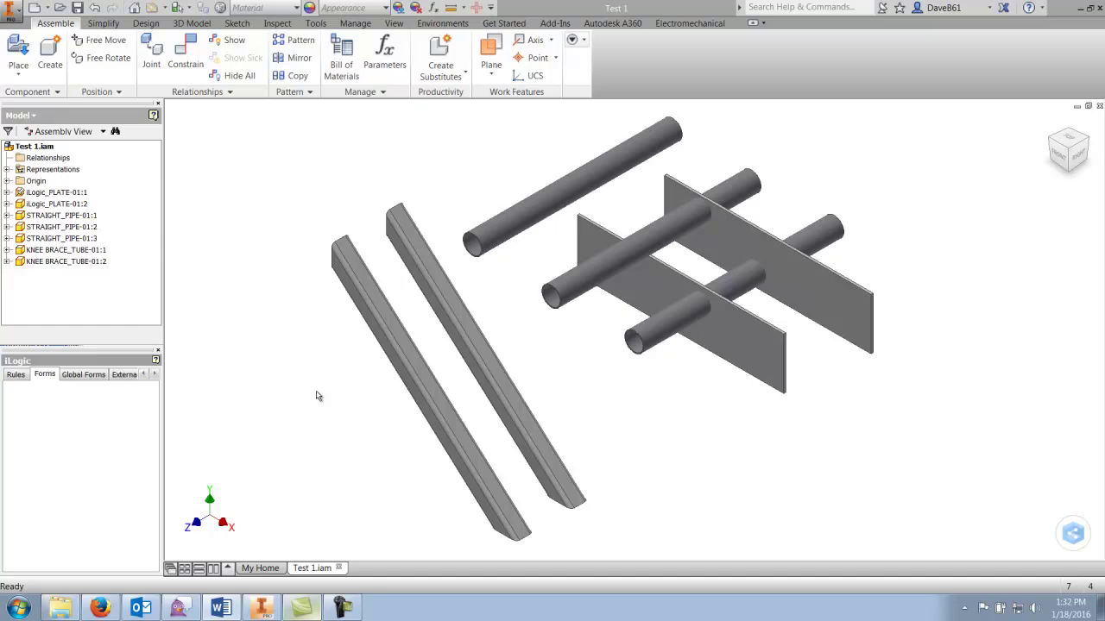
Close the Test 1 assembly and open the iLogic Design Copy tool.
click(340, 569)
click(503, 333)
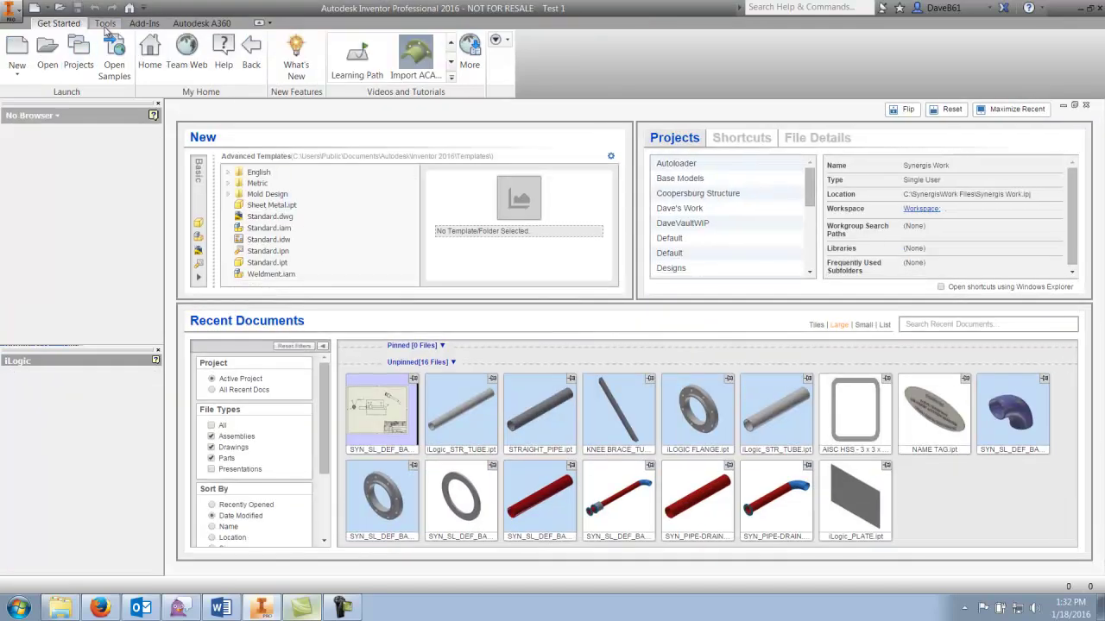
click(106, 24)
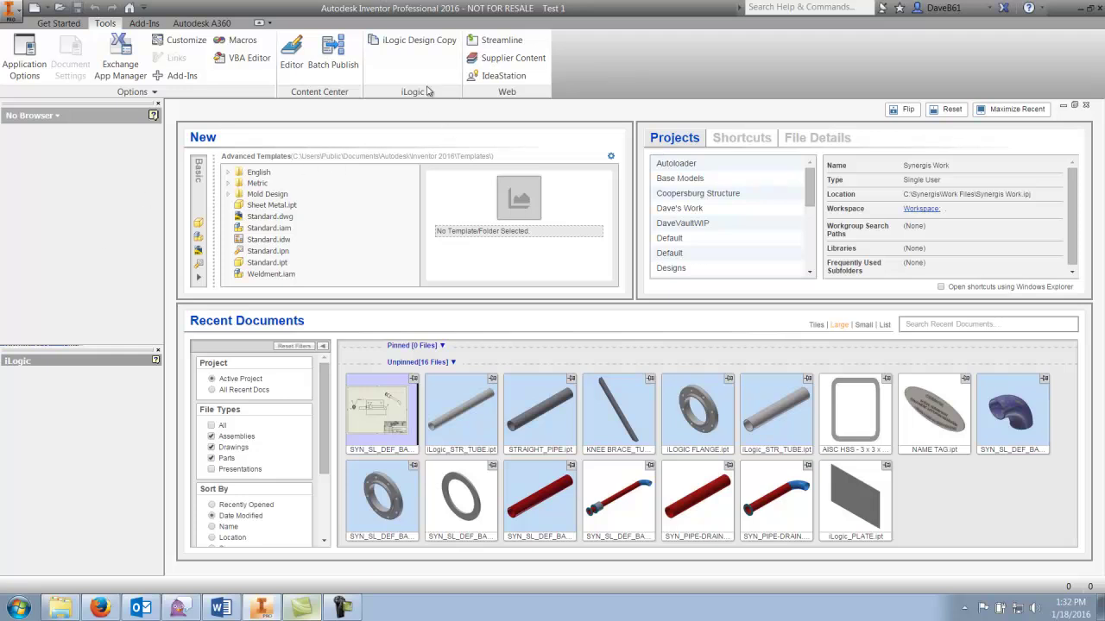
click(409, 44)
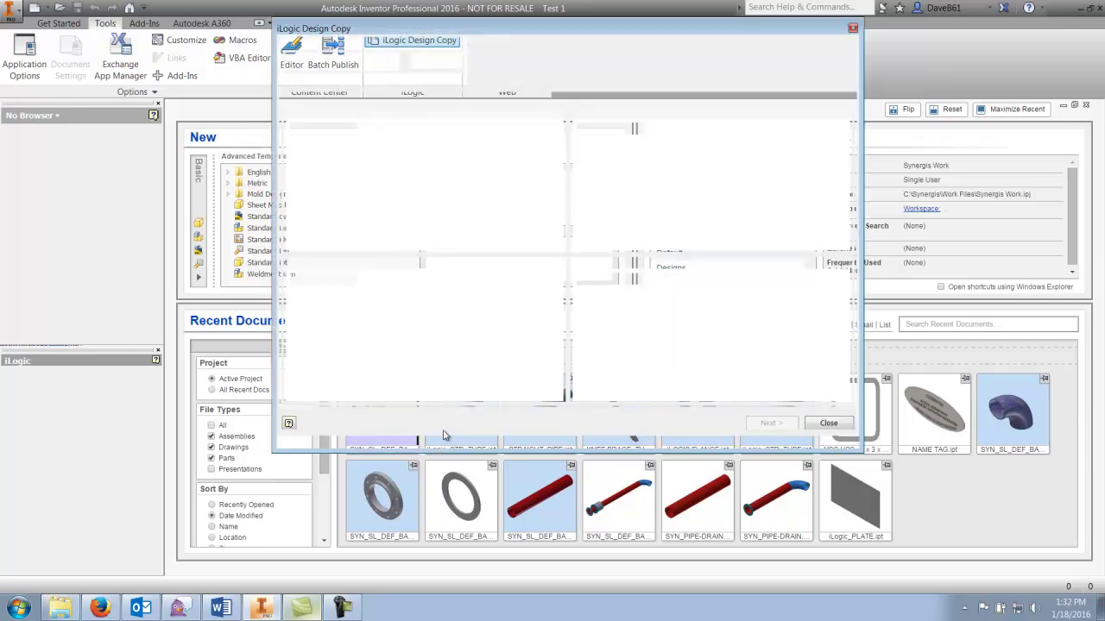
drag(502, 34, 444, 57)
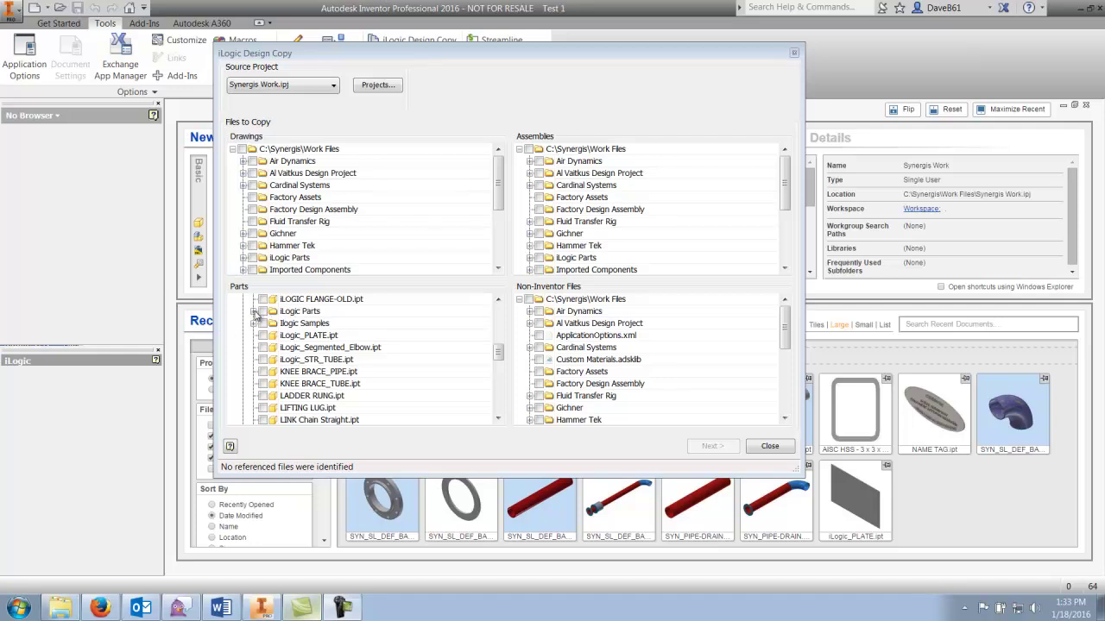
Mark GRAB BAR.ipt and iLogic_PLATE.ipt in the iLogic Parts folder as part files to copy.
click(253, 311)
click(254, 312)
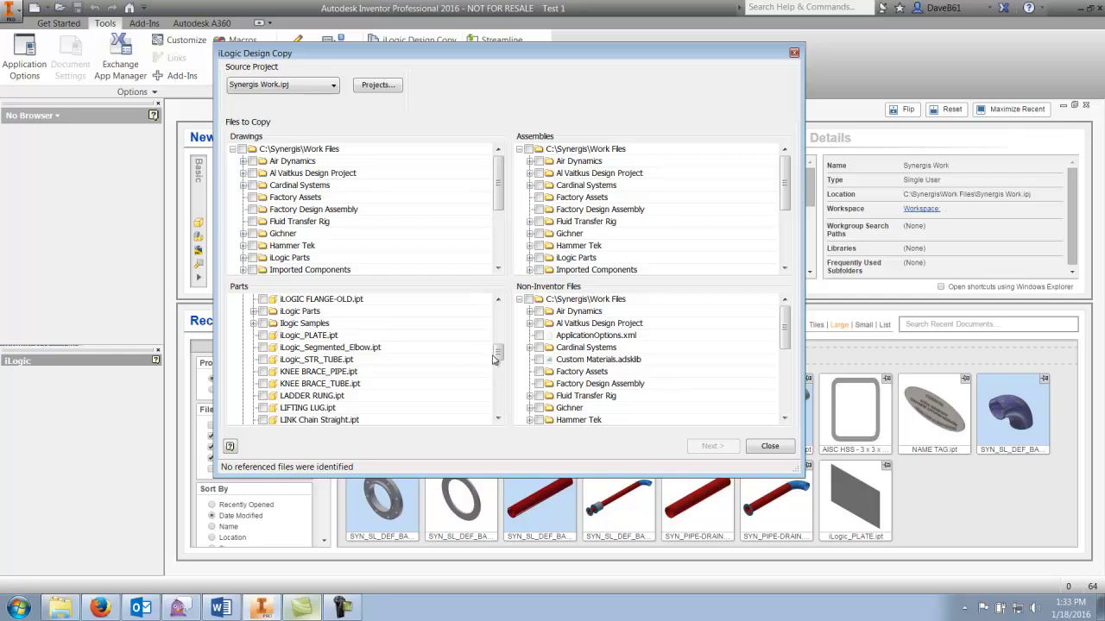
mouse_move(498, 356)
mouse_down()
mouse_move(496, 334)
mouse_move(494, 344)
mouse_up()
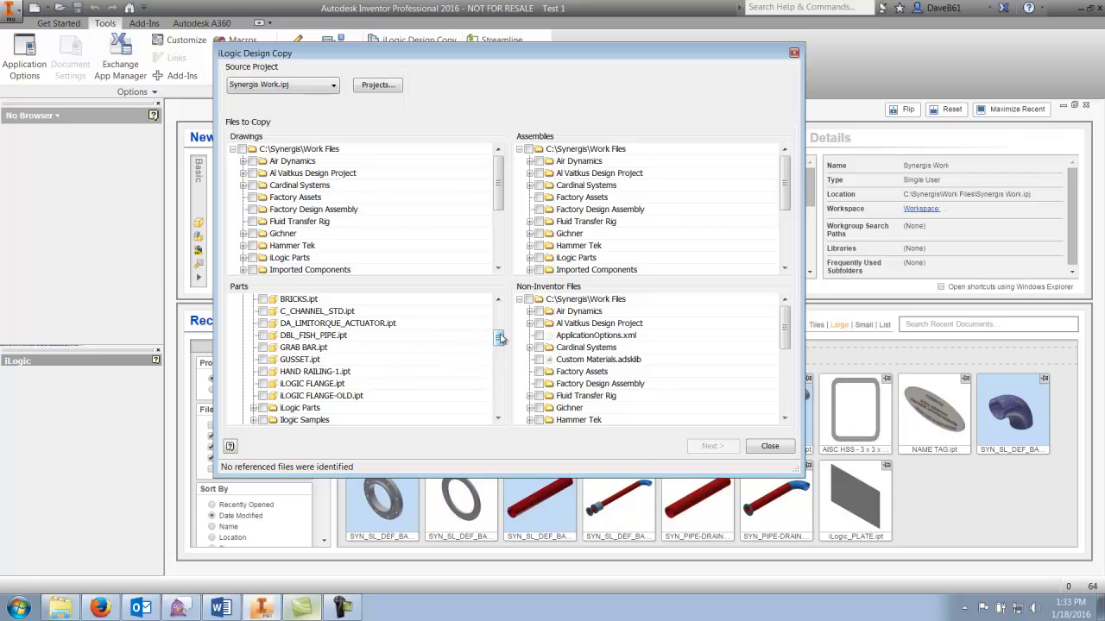
drag(499, 338, 500, 344)
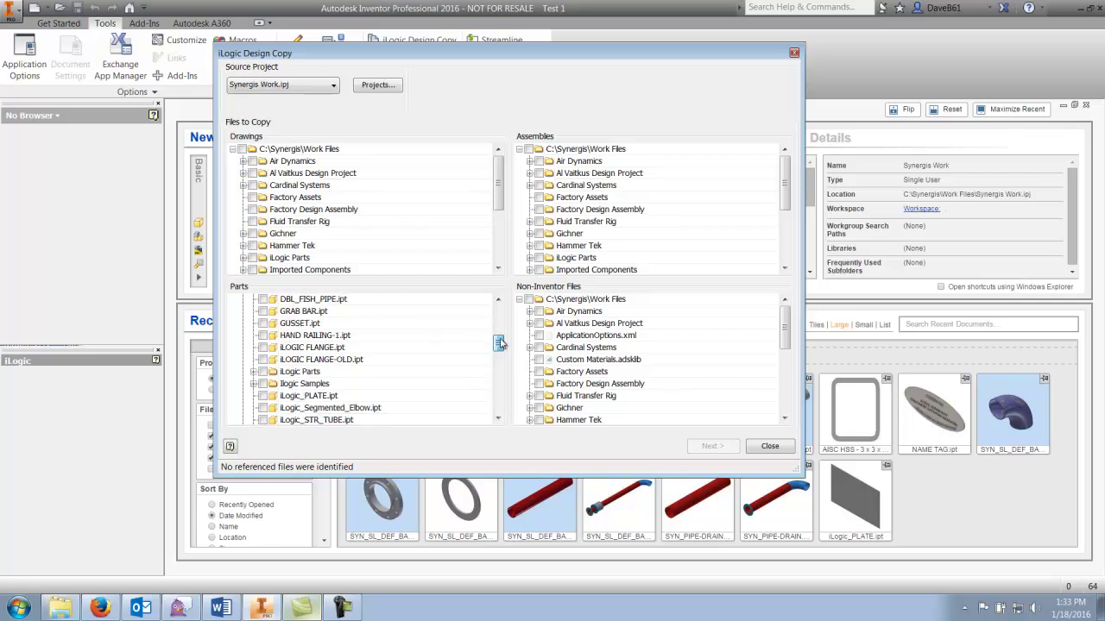
click(263, 312)
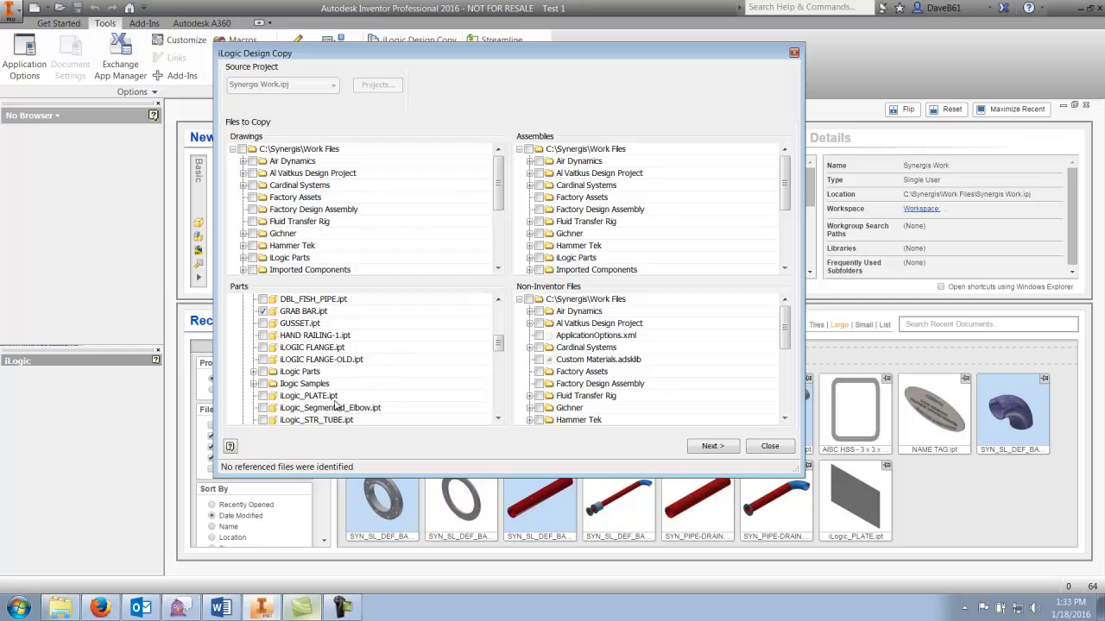
click(264, 396)
Add KNEE BRACE_PIPE.ipt, KNEE BRACE_TUBE.ipt and LADDER RUNG.ipt to the parts to copy.
scroll(407, 383, down, 2)
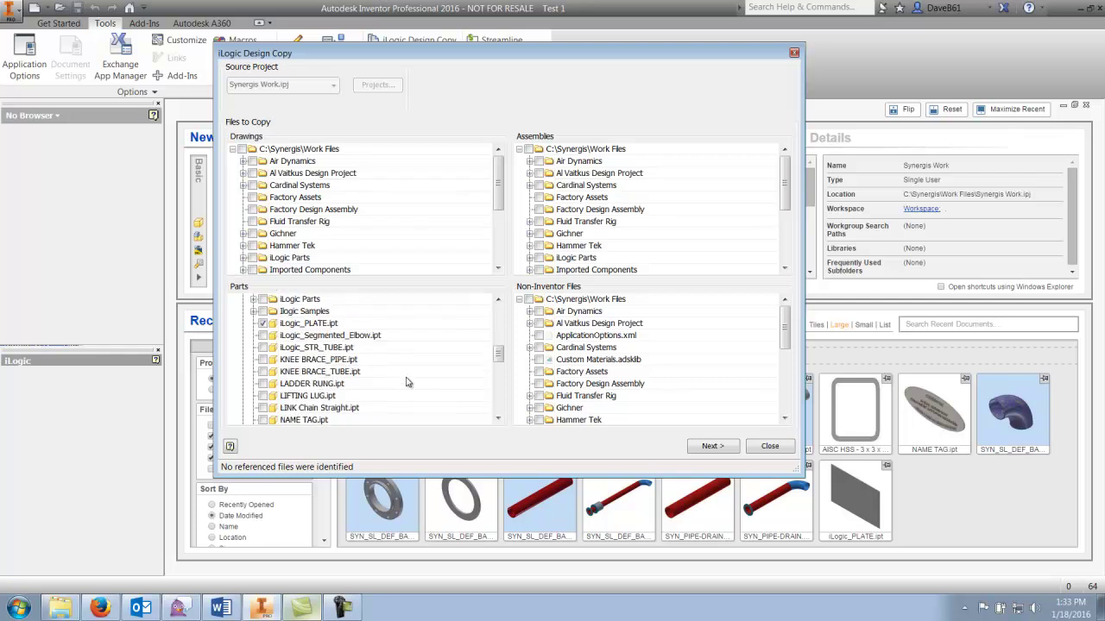
scroll(408, 383, down, 1)
click(262, 324)
click(262, 336)
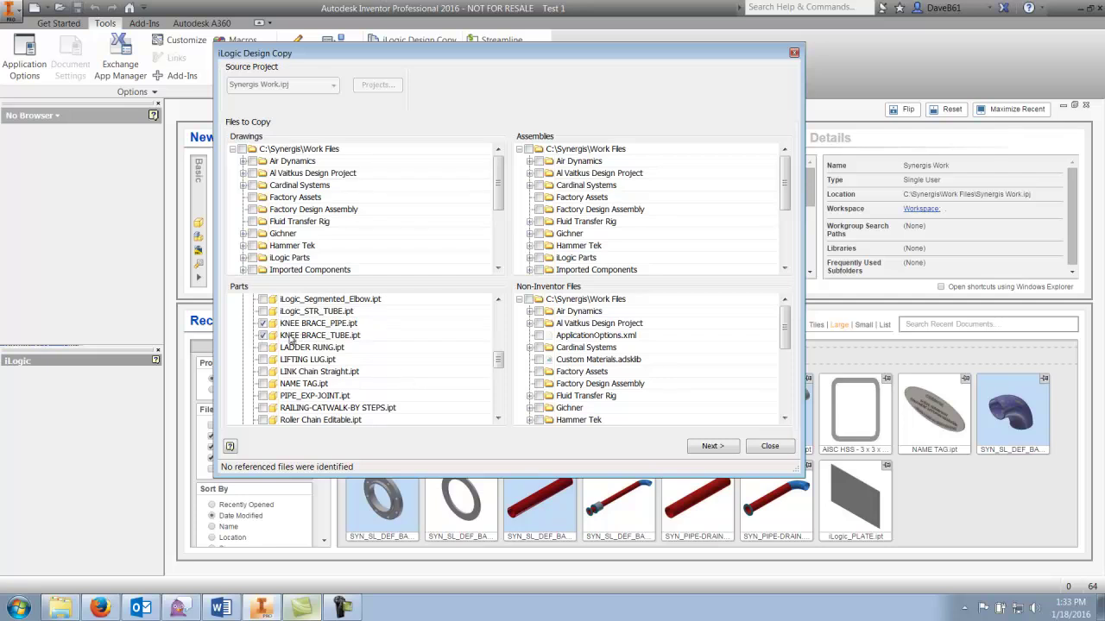
click(263, 348)
Add STRAIGHT_PIPE.ipt and STRAIGHT_TUBE.ipt to the parts to copy and proceed to the copy settings.
scroll(387, 358, down, 1)
scroll(386, 358, down, 1)
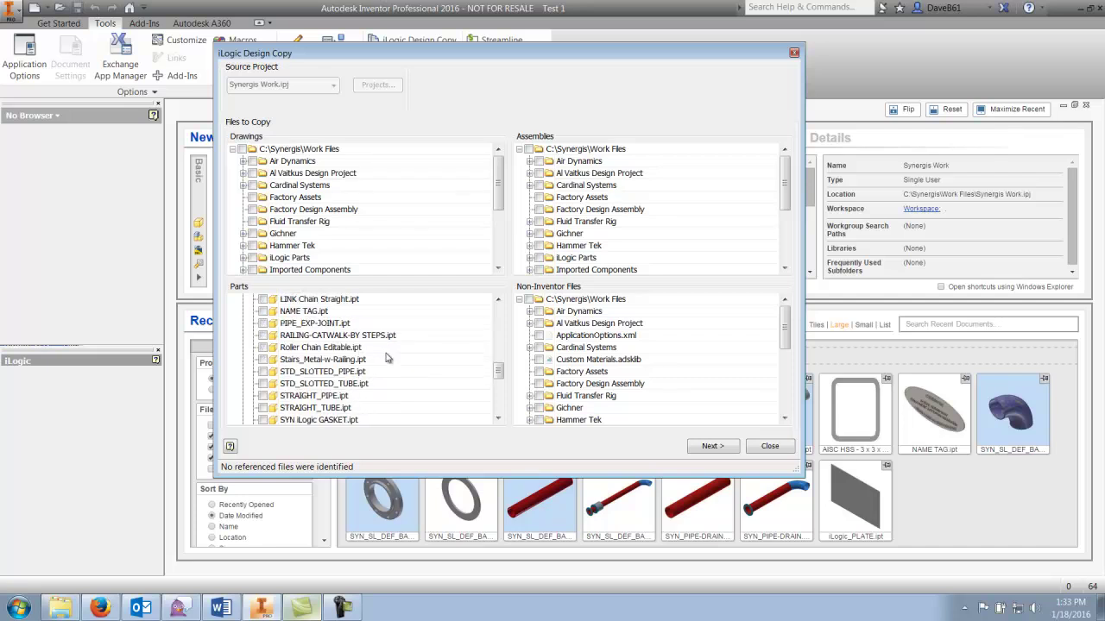
click(264, 396)
click(262, 408)
scroll(434, 360, down, 2)
scroll(434, 360, up, 5)
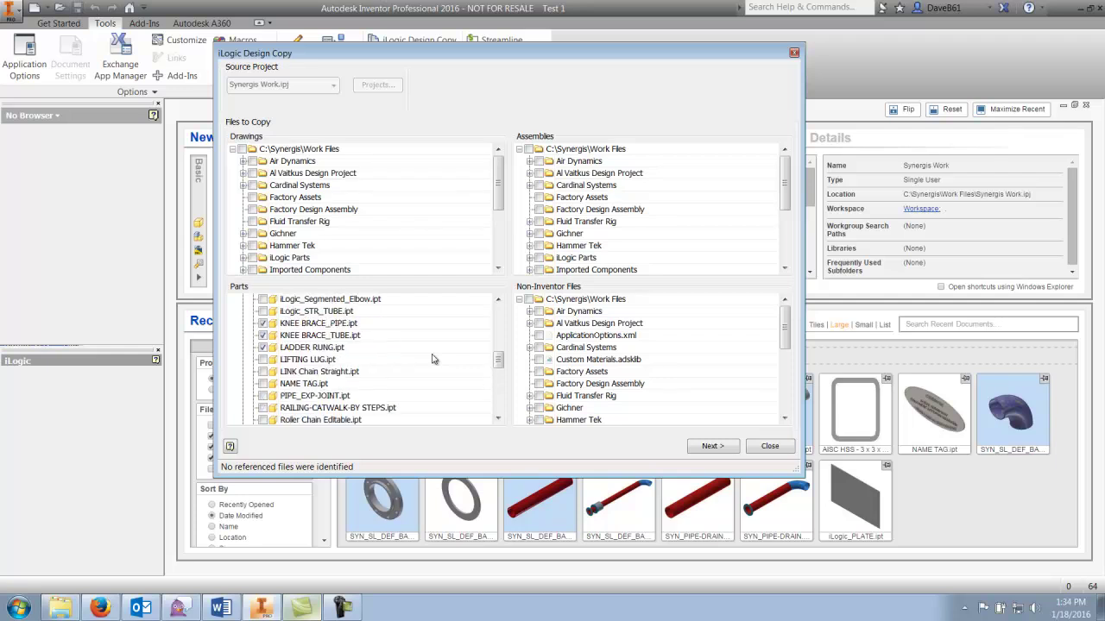
click(709, 447)
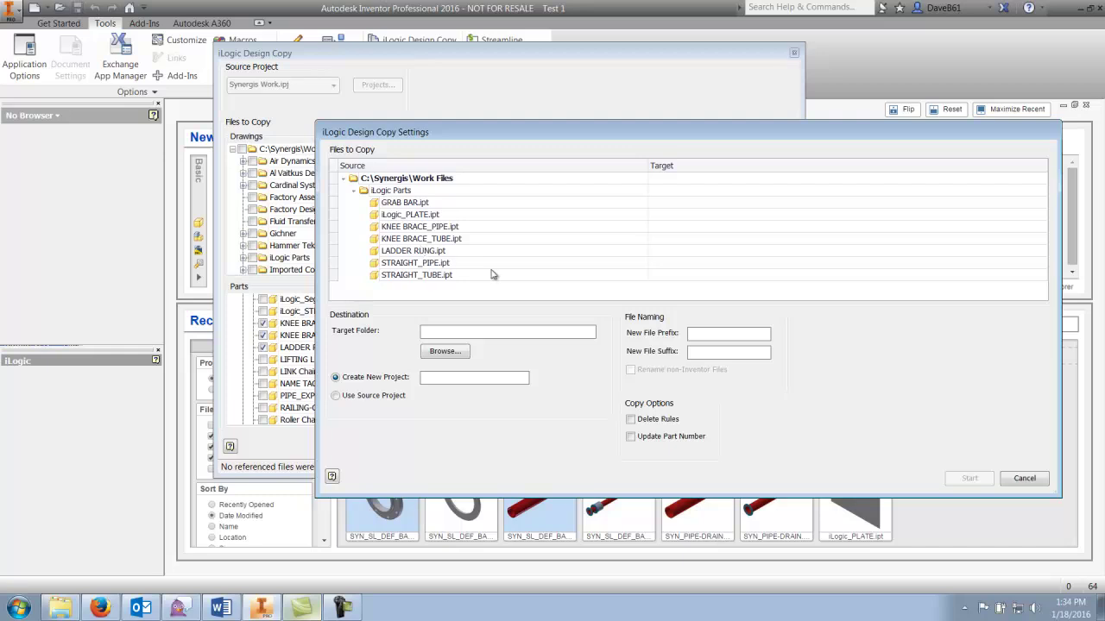
Set the design copy's target folder to C:\Synergis\Work Files\Test Area.
click(447, 357)
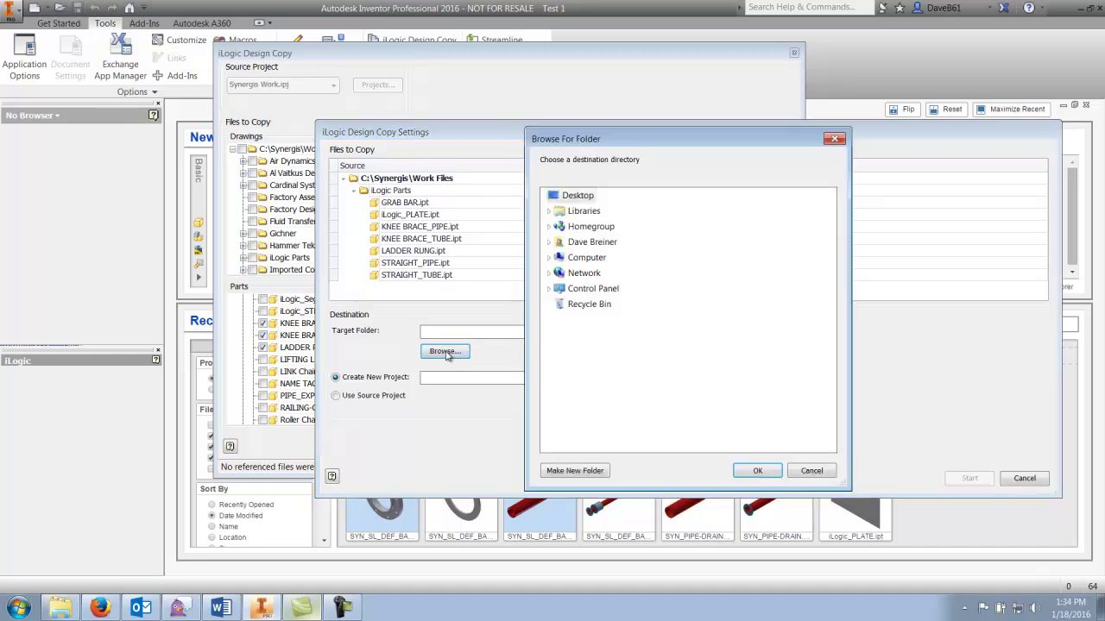
click(549, 258)
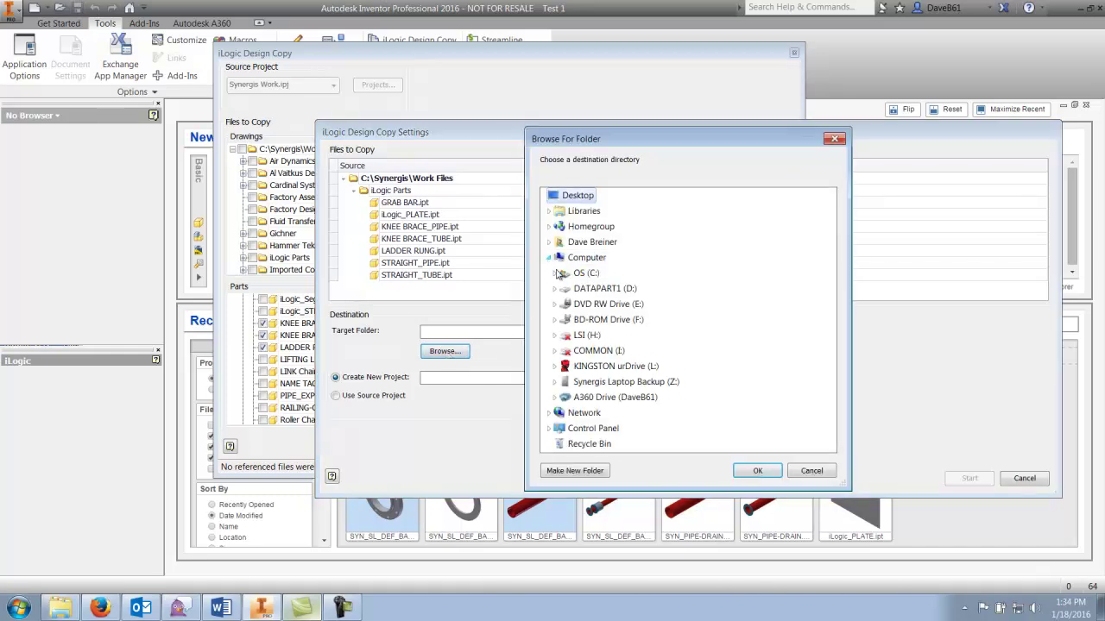
click(555, 272)
drag(831, 243, 833, 350)
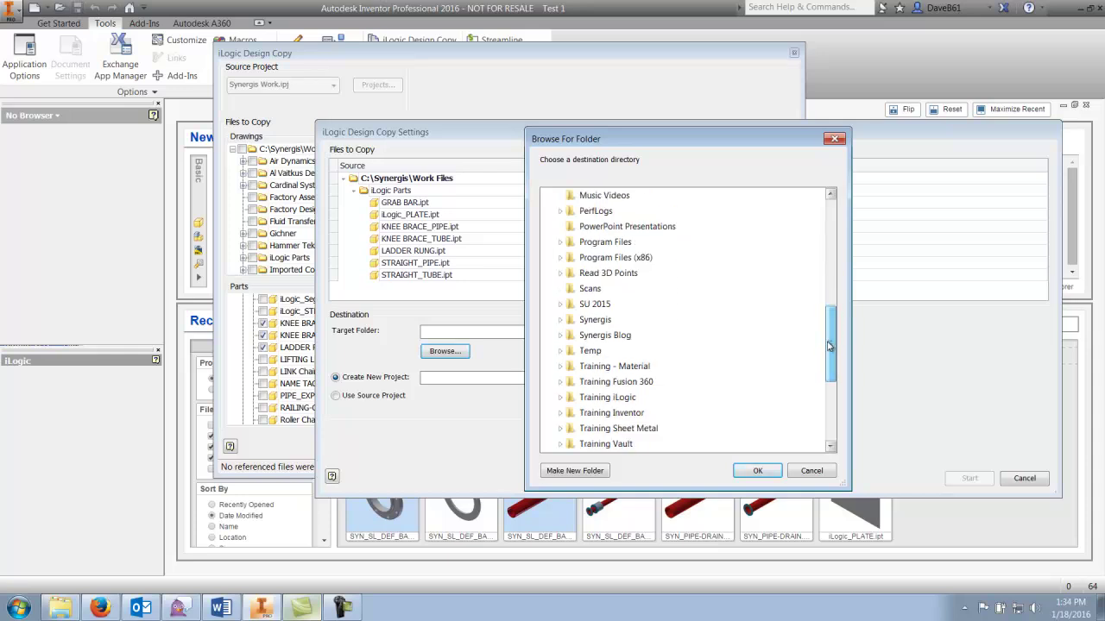
click(560, 320)
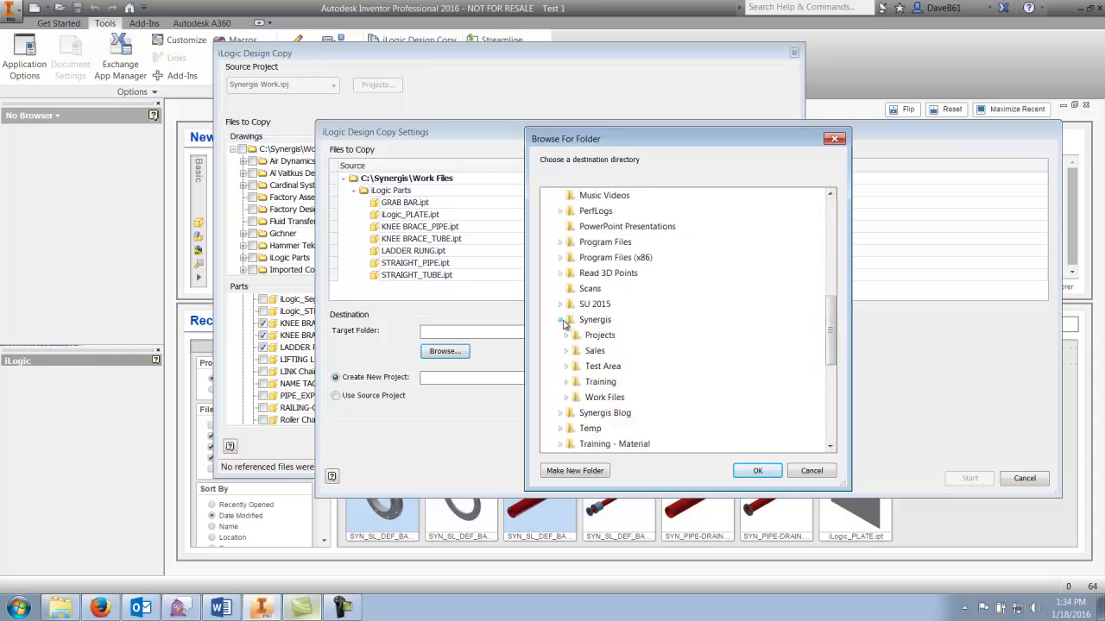
click(566, 397)
scroll(583, 360, down, 1)
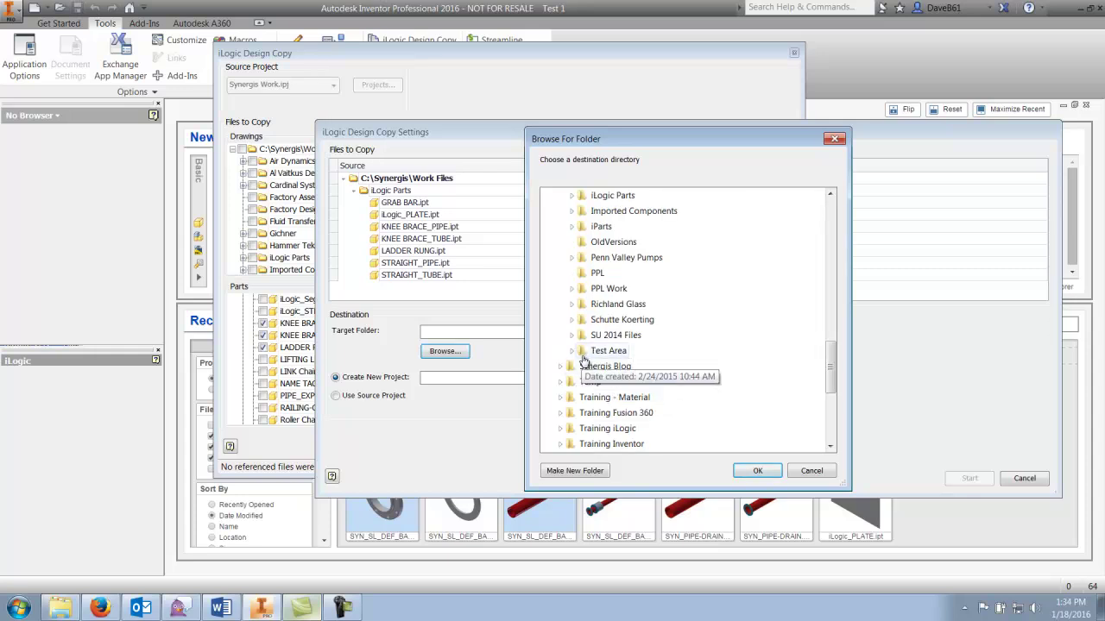
click(757, 470)
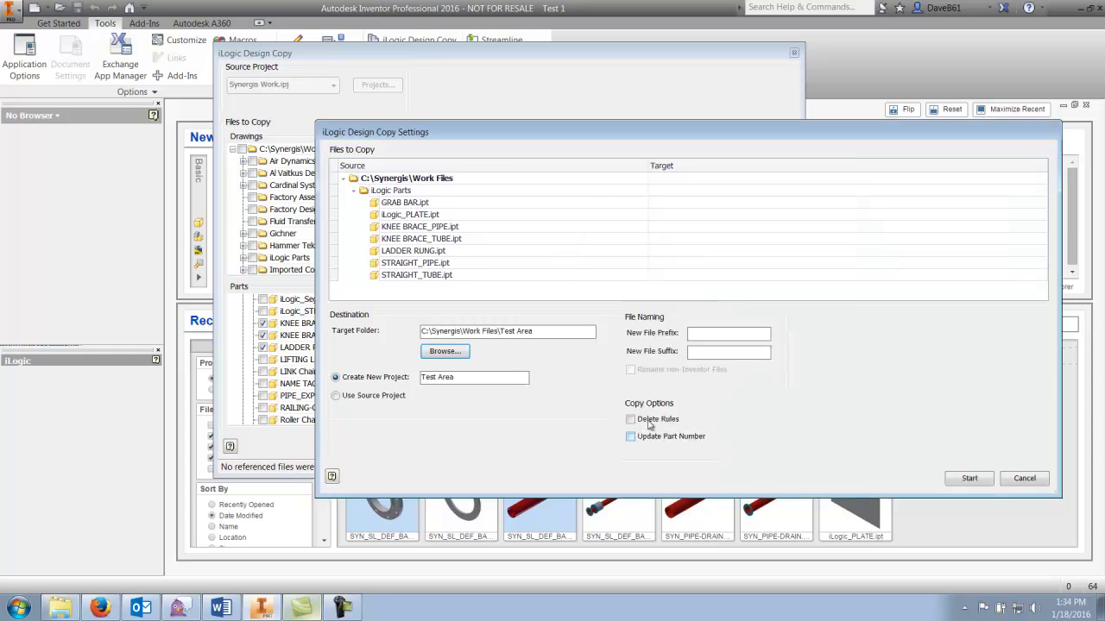
Choose the source project for the copies and set the new file prefix to 1234_.
click(359, 399)
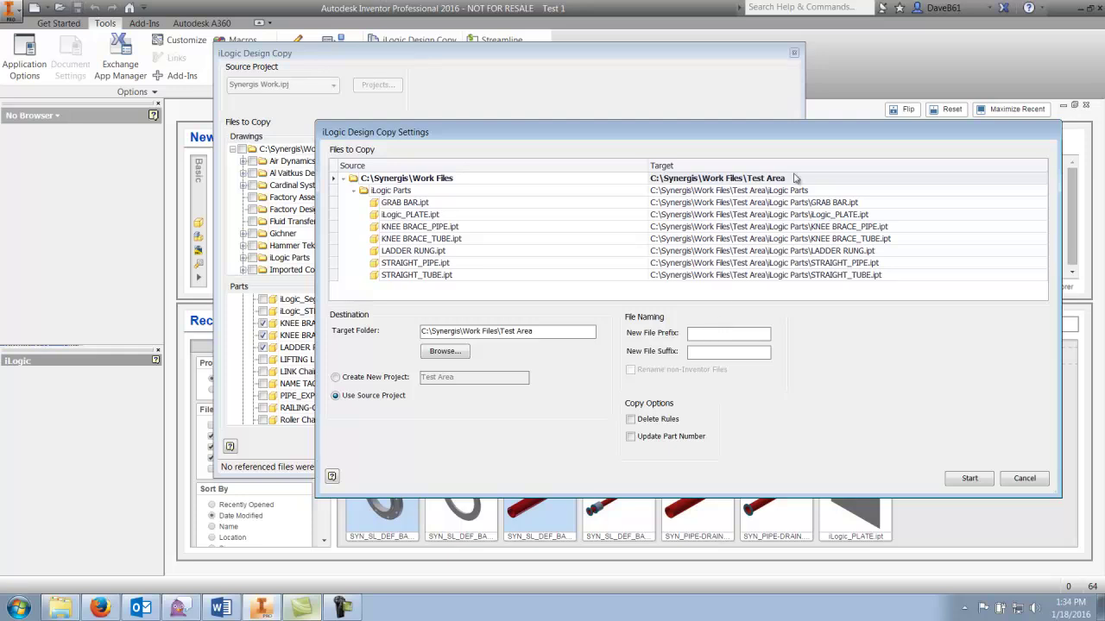
click(728, 332)
text(1234)
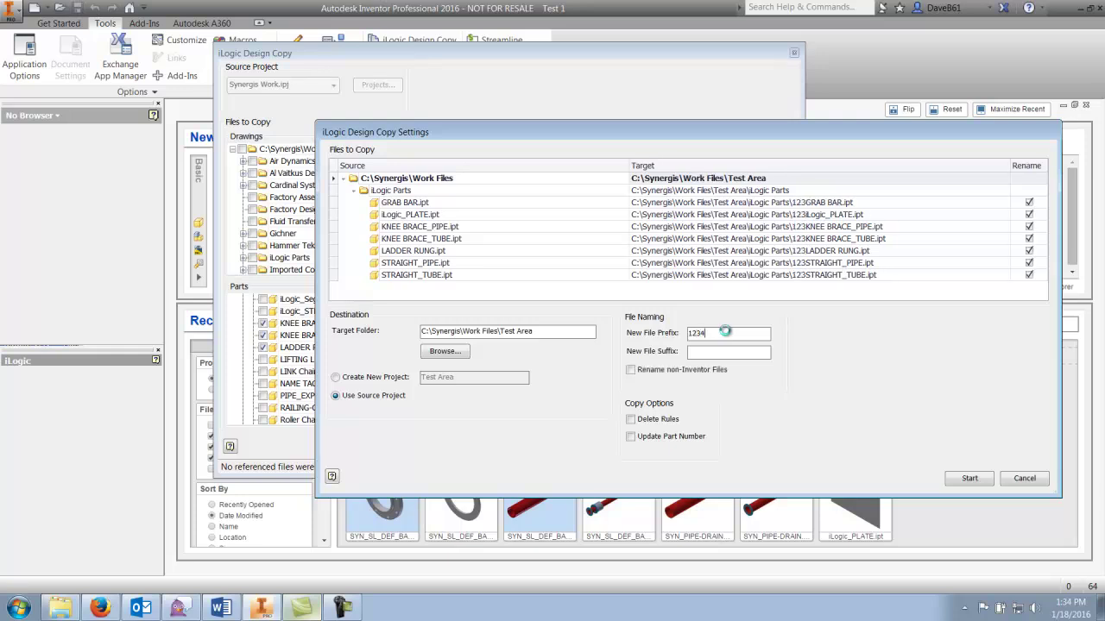
text(_)
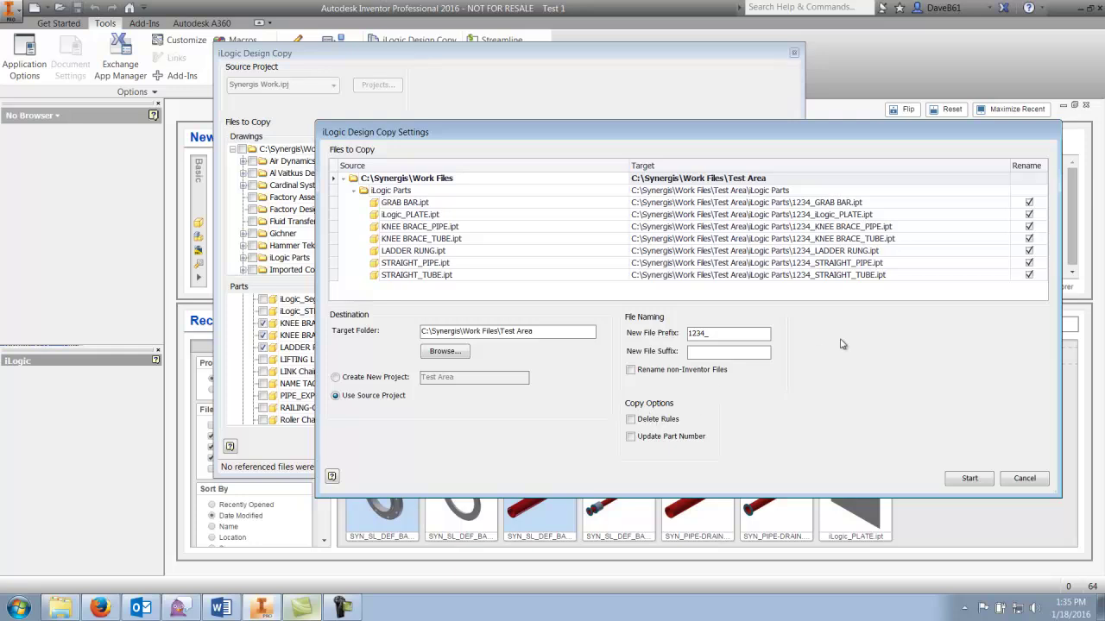
Run the design copy and check the copied files in the Test Area's iLogic Parts folder.
click(969, 479)
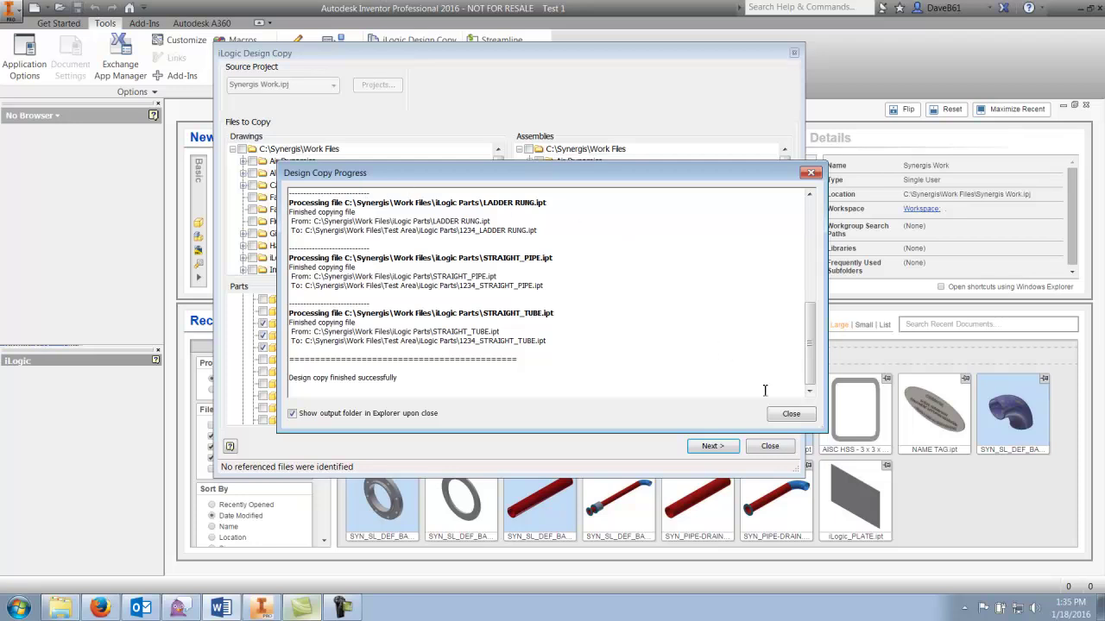
click(791, 415)
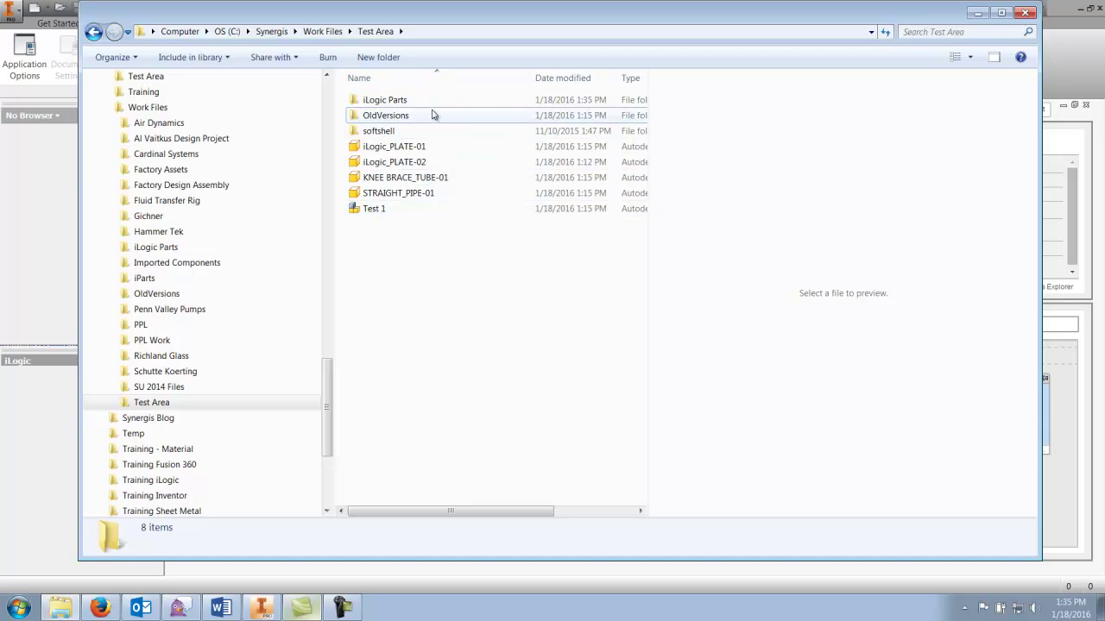
double_click(357, 101)
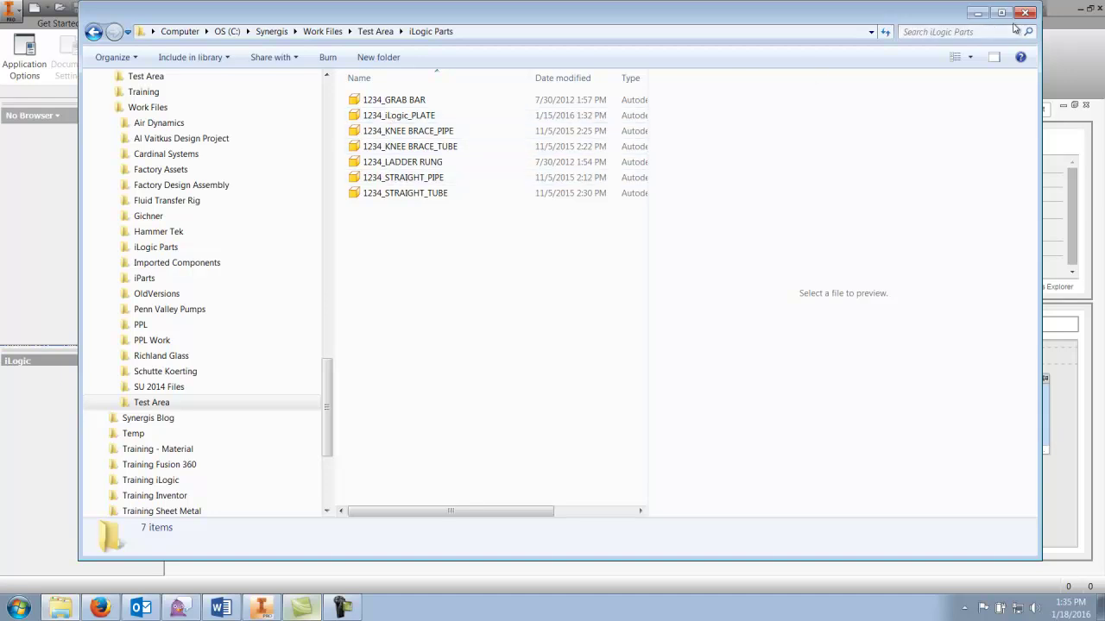
click(978, 16)
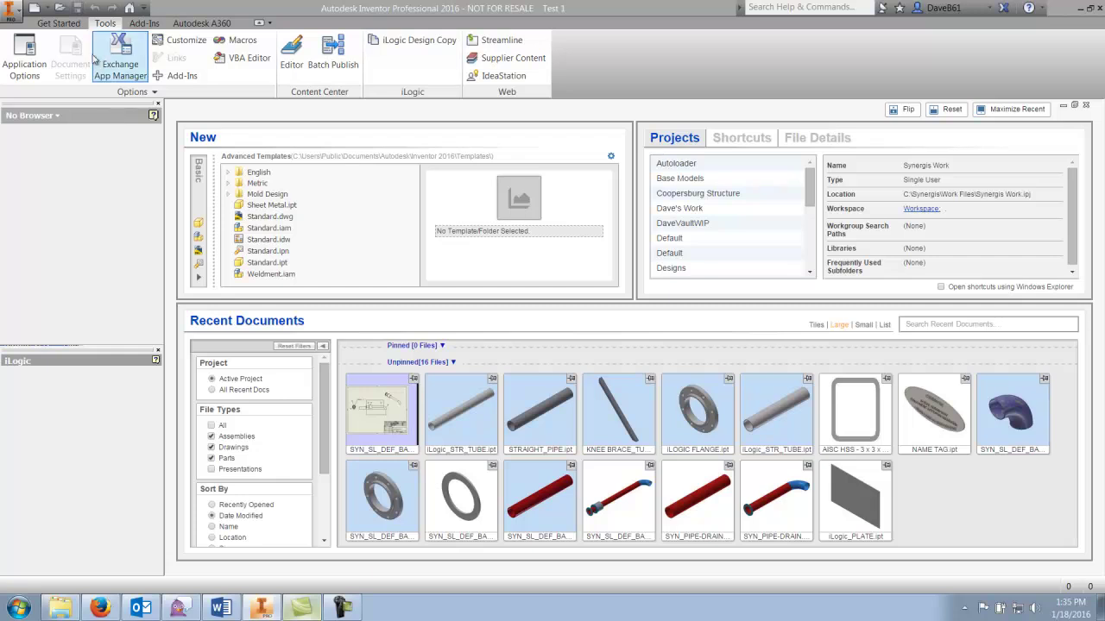
Create a new assembly from the English Standard (in).iam template.
click(39, 9)
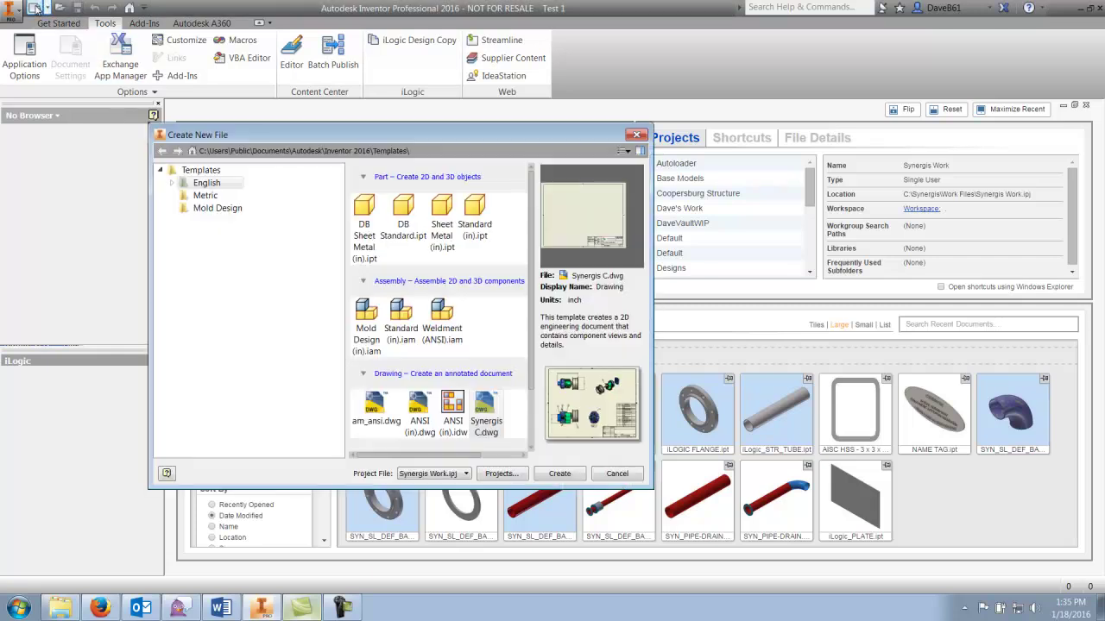
click(400, 324)
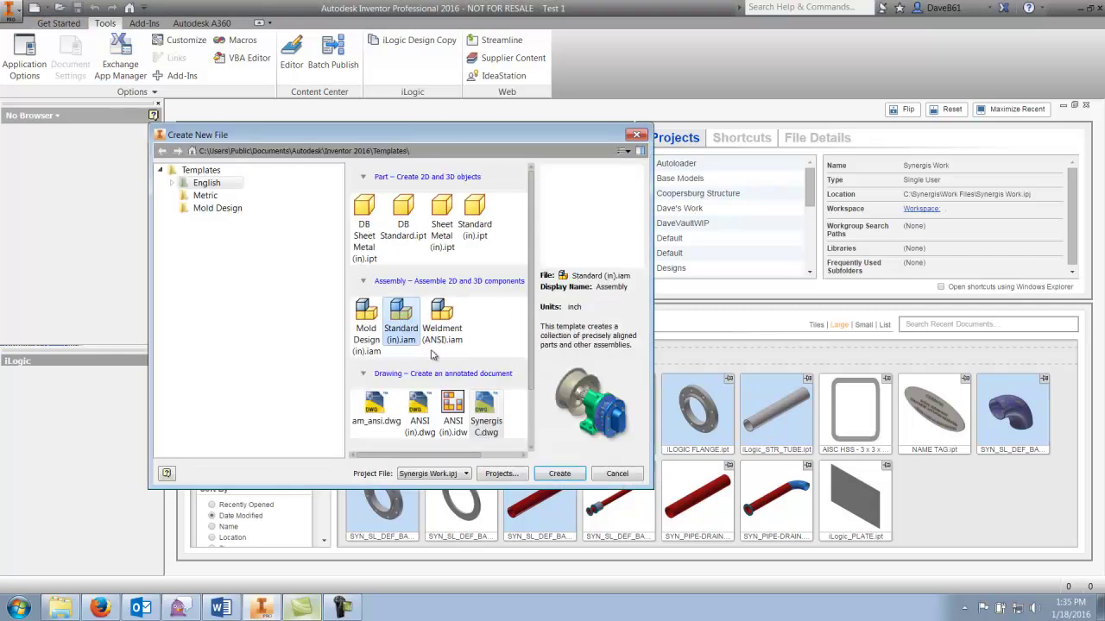
click(559, 472)
click(540, 357)
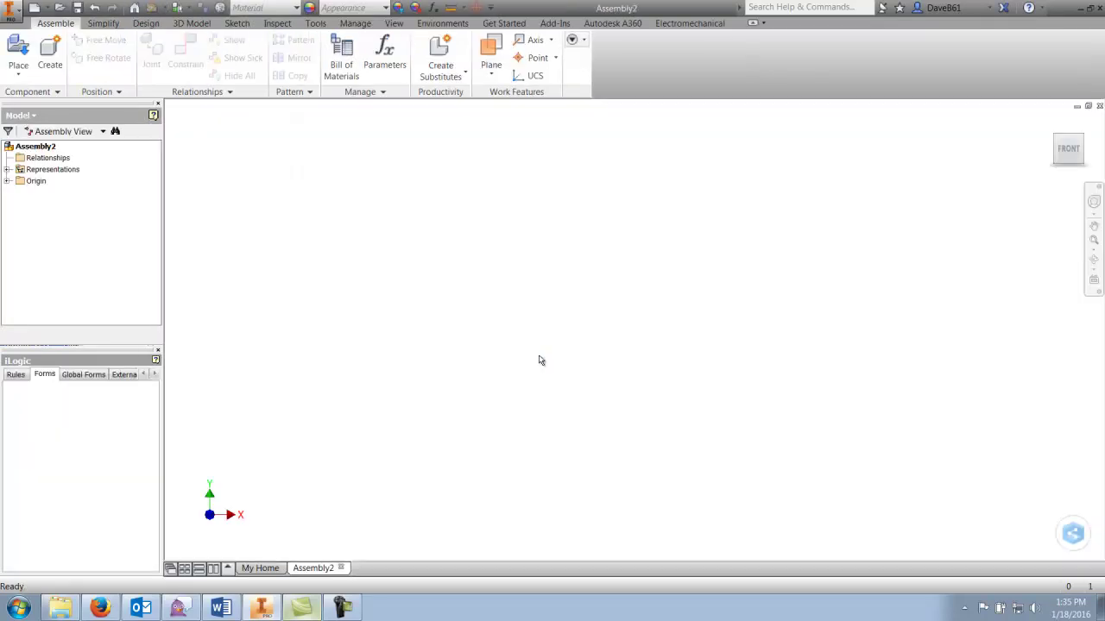
Save the new assembly as Test 2 in the Test Area folder.
key(ctrl+s)
text(T)
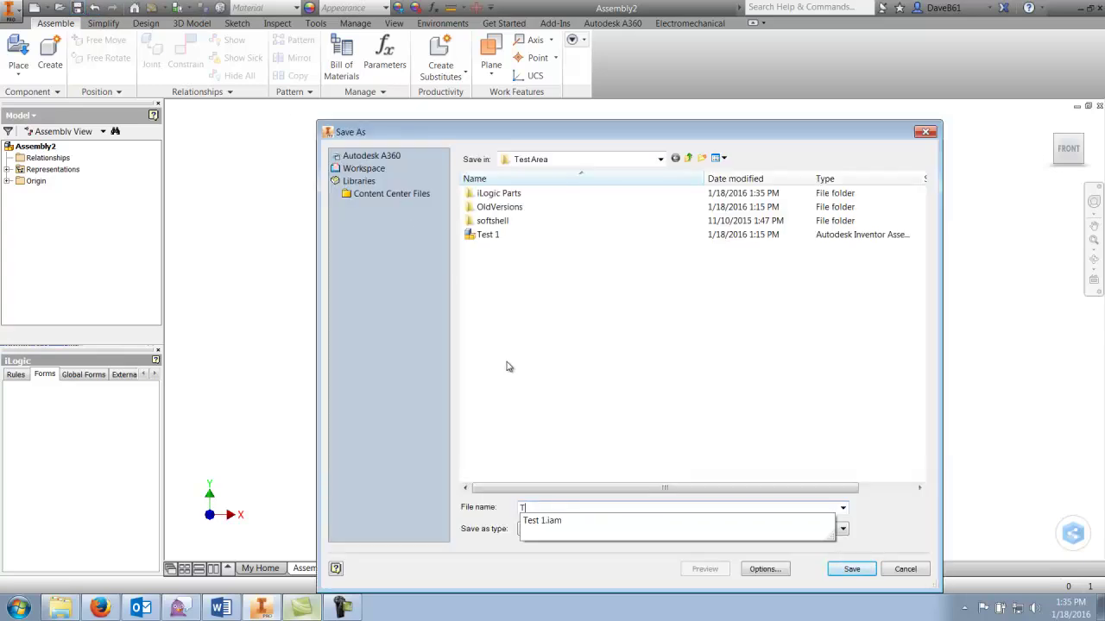
text(est2)
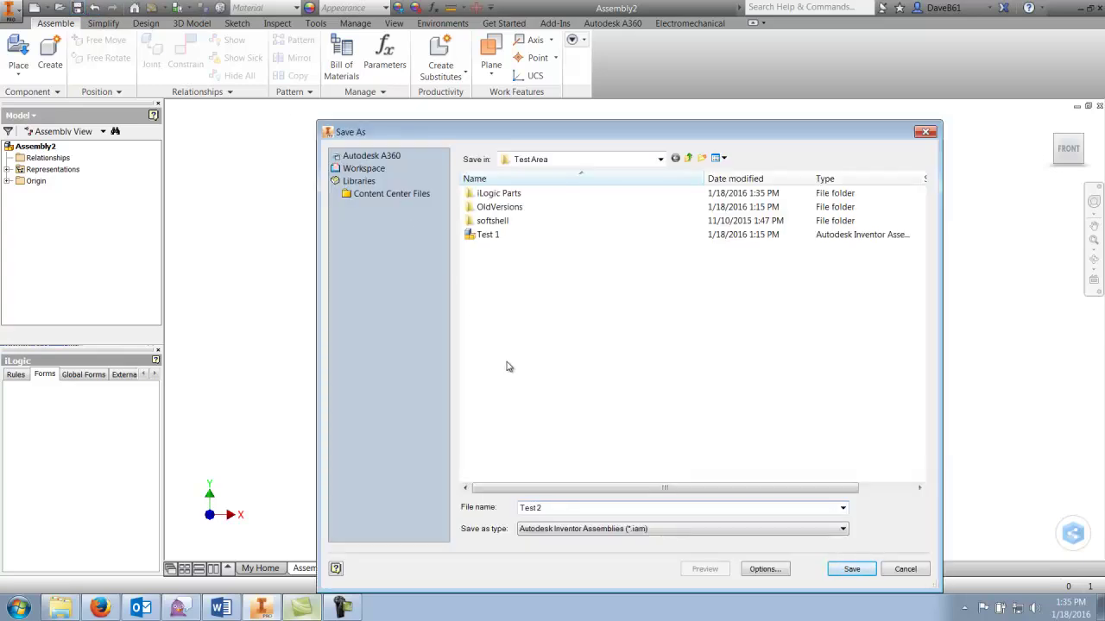
click(851, 570)
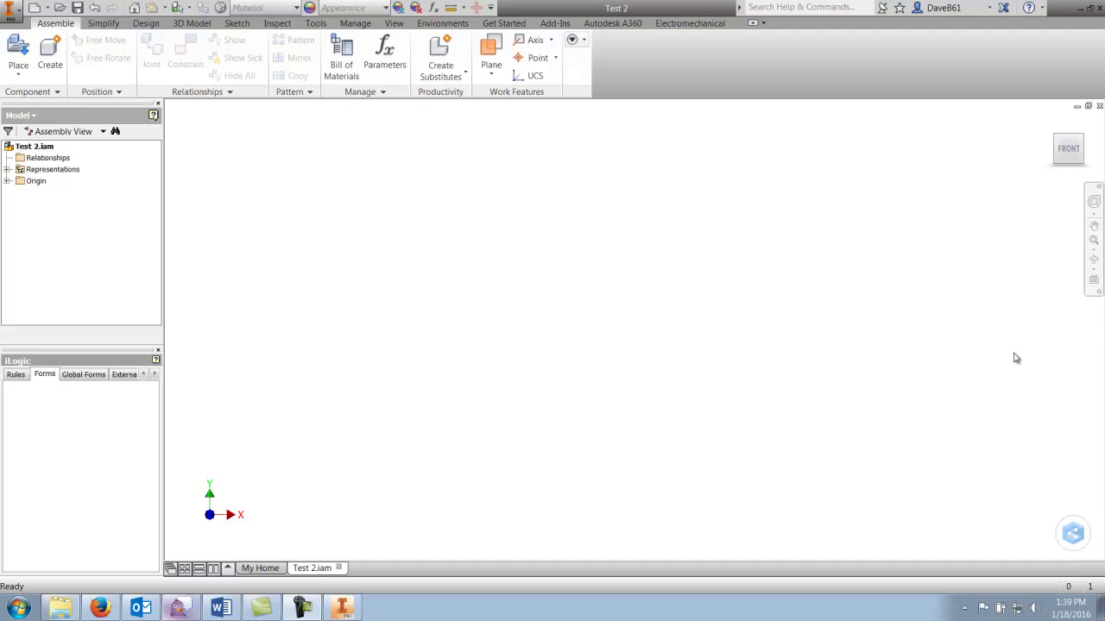
Place one instance of 1234_iLogic_PLATE from the iLogic Parts folder as an iLogic component in the assembly.
click(18, 76)
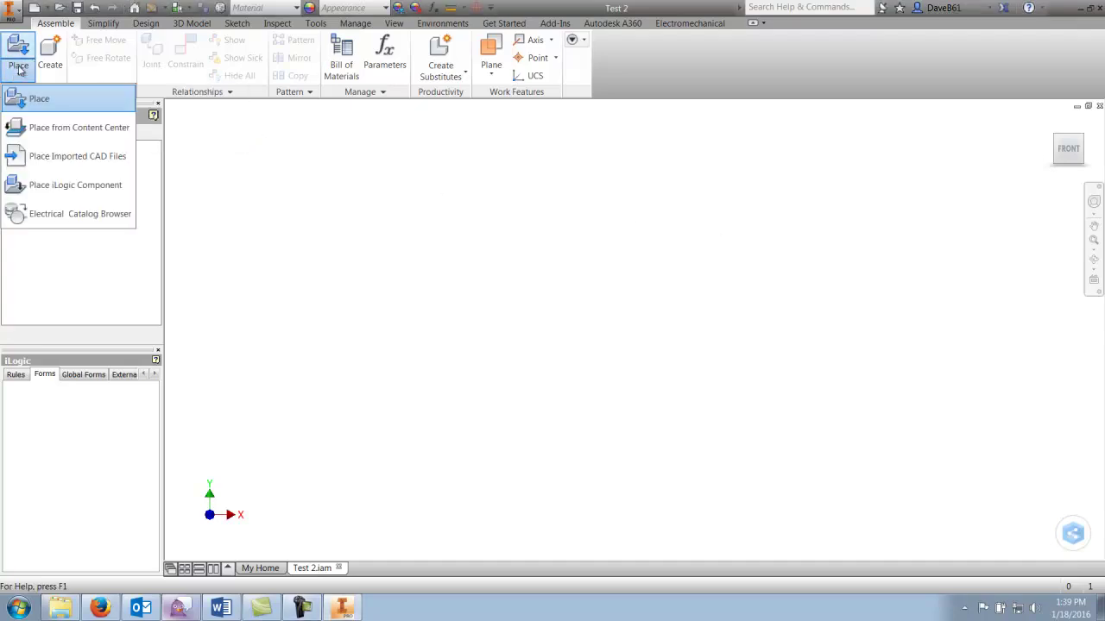
click(45, 185)
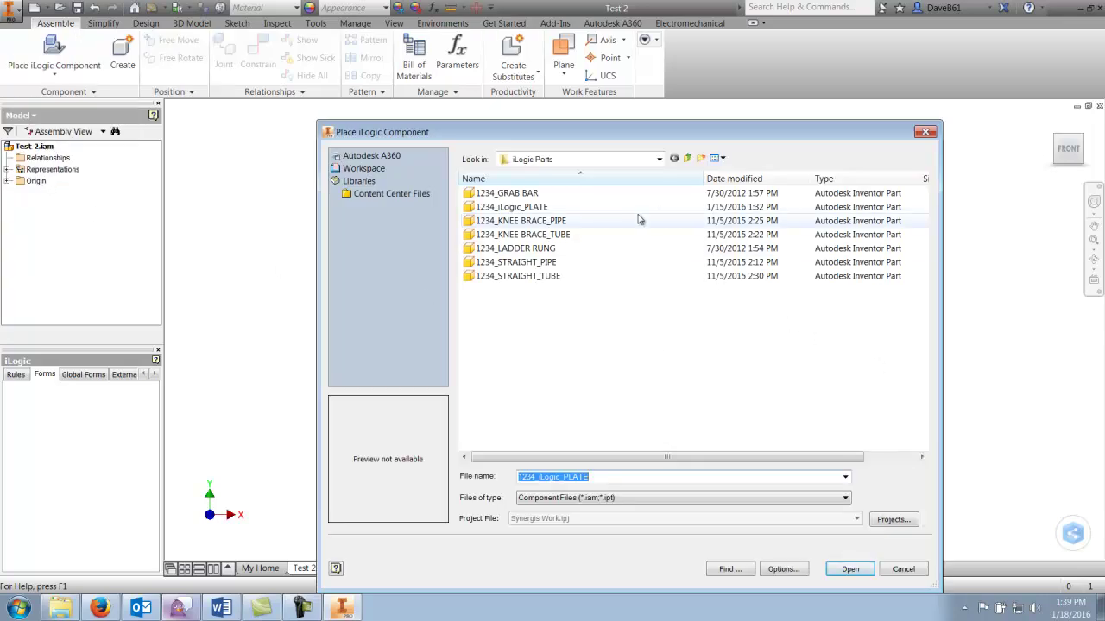
click(659, 158)
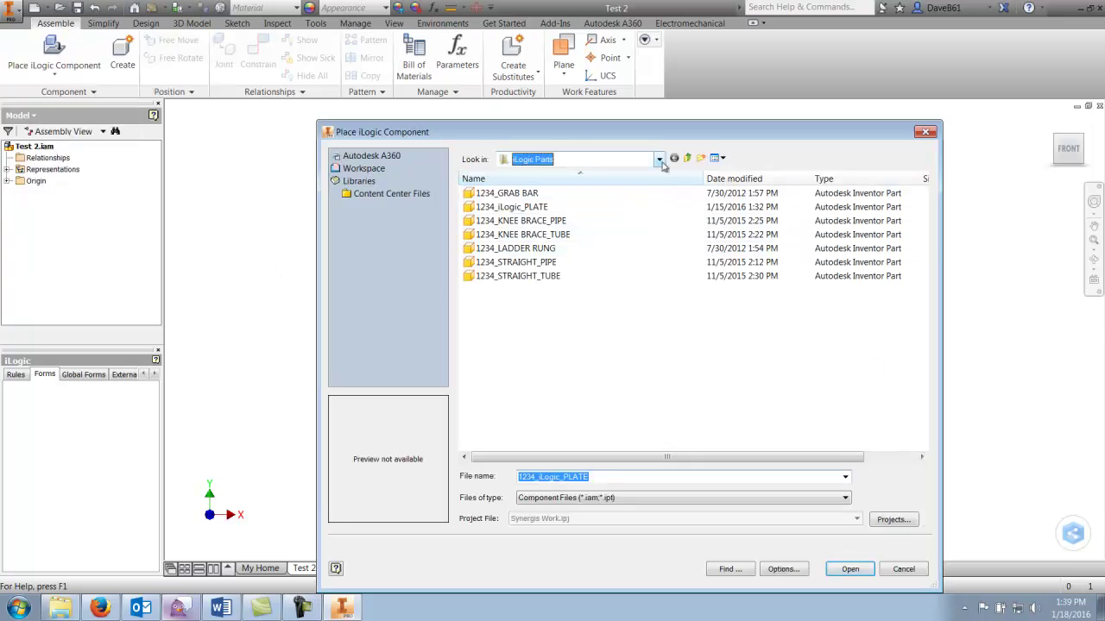
click(659, 159)
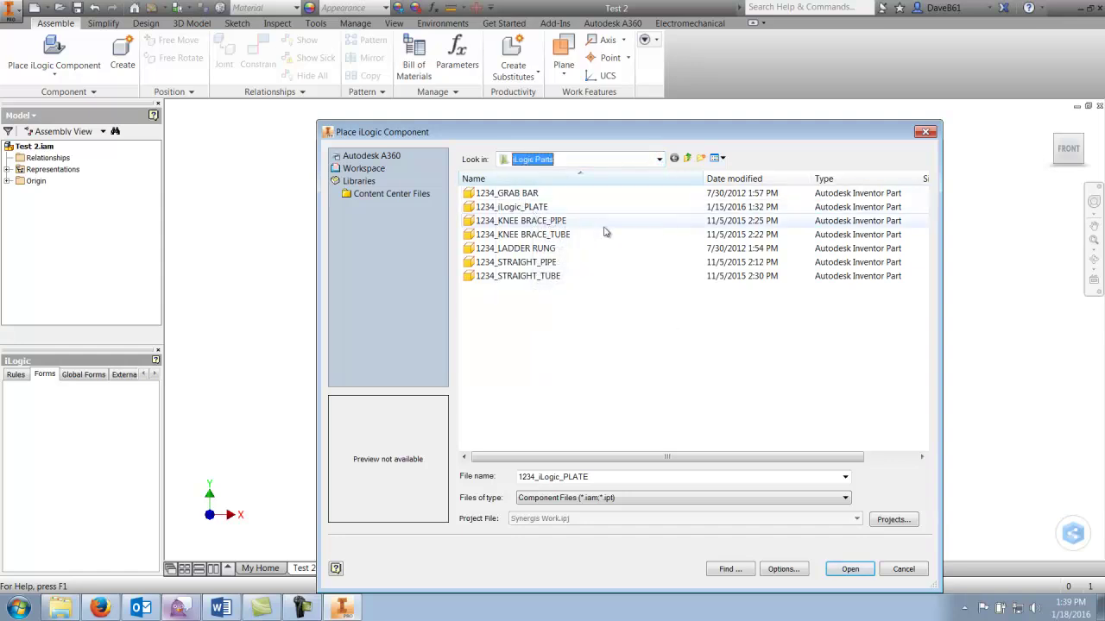
mouse_move(622, 234)
click(569, 207)
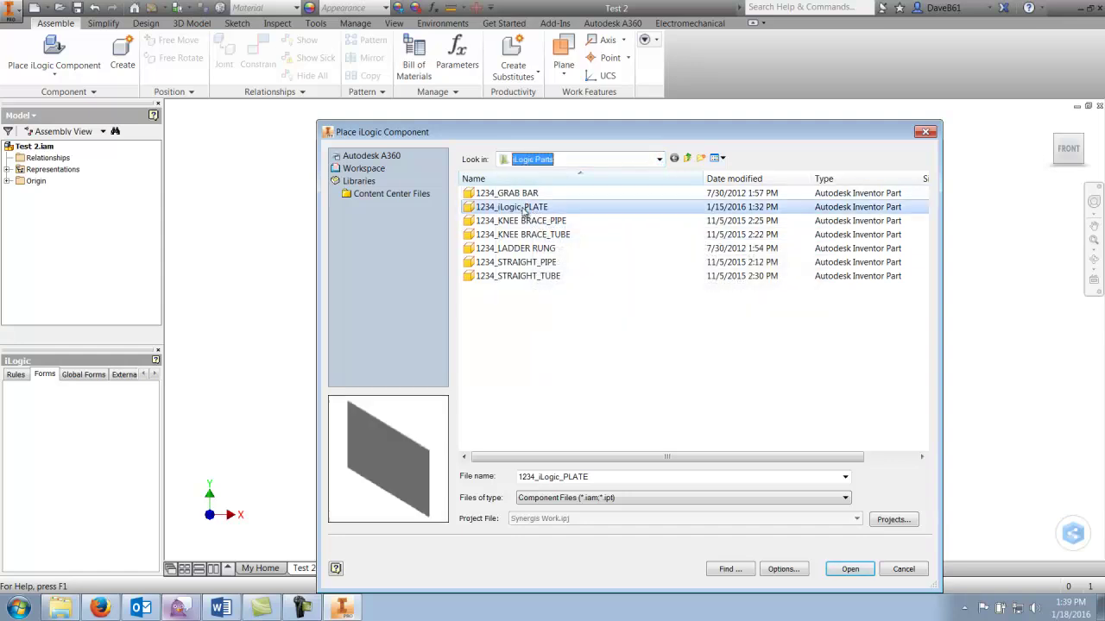
click(853, 571)
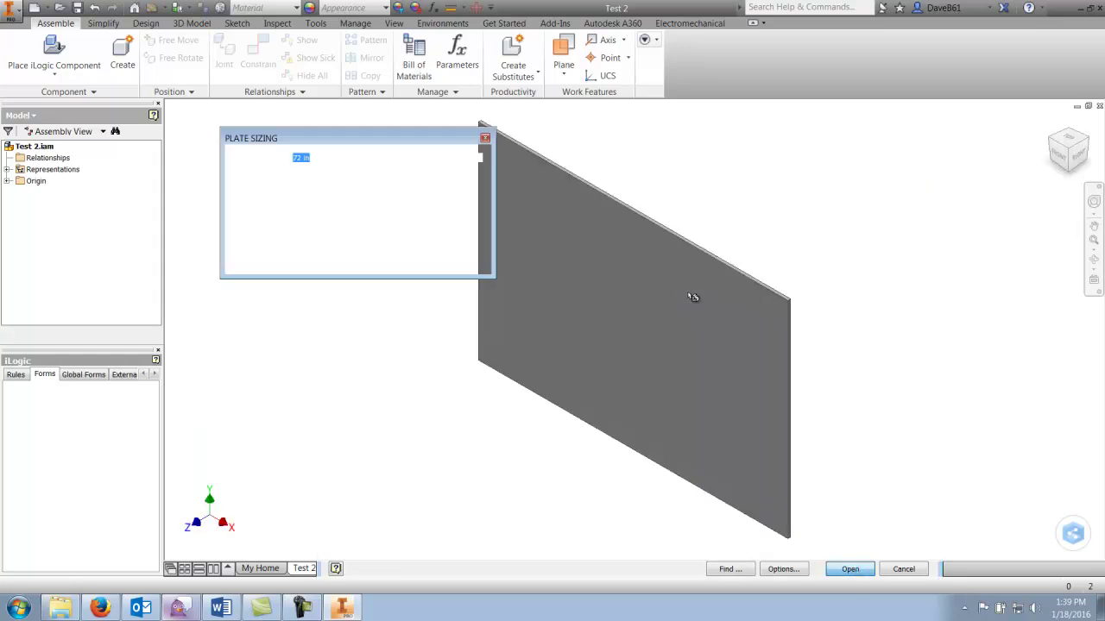
right_click(812, 247)
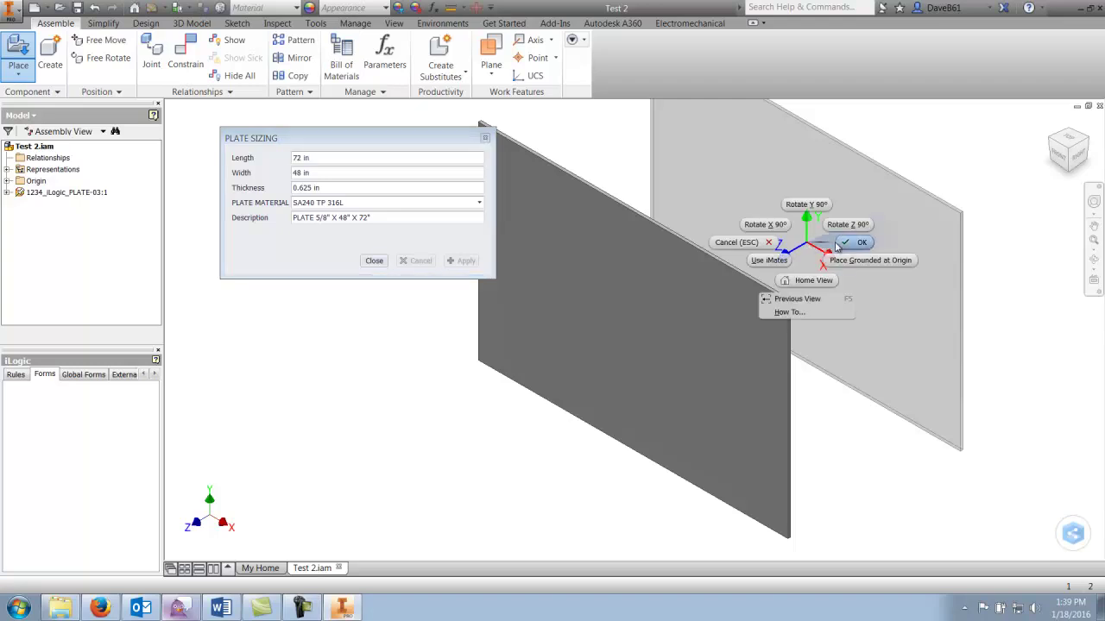
key(Escape)
Set the plate's length to 120 in, width to 96 in and thickness to 0.5 in, and close the sizing form.
click(316, 159)
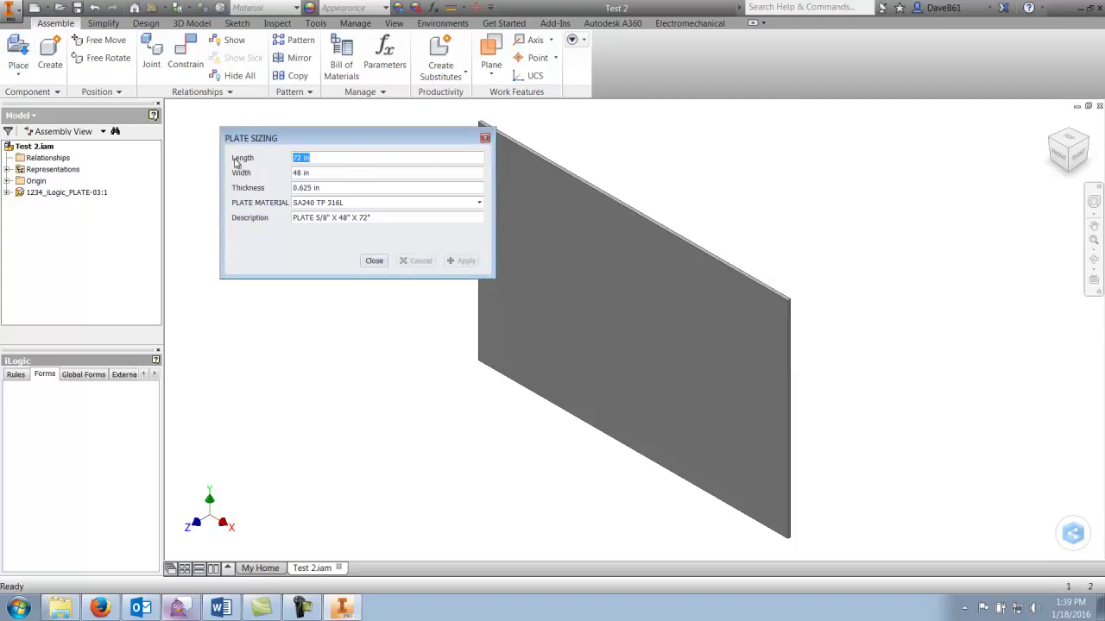
text(120)
key(Tab)
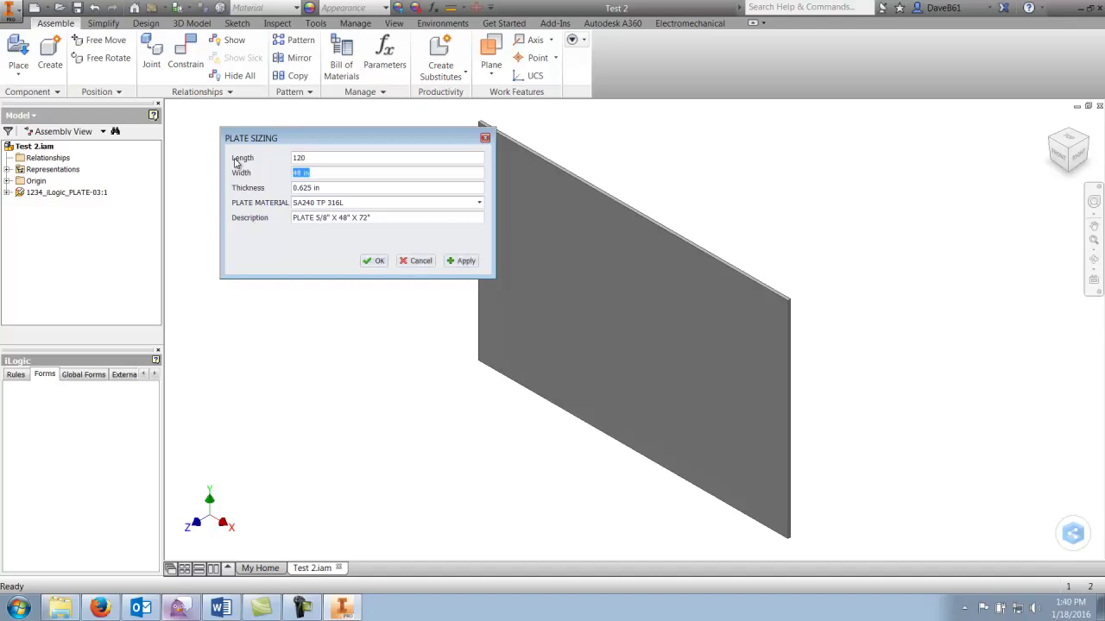
text(96)
key(Tab)
text(.5)
key(Tab)
key(Tab)
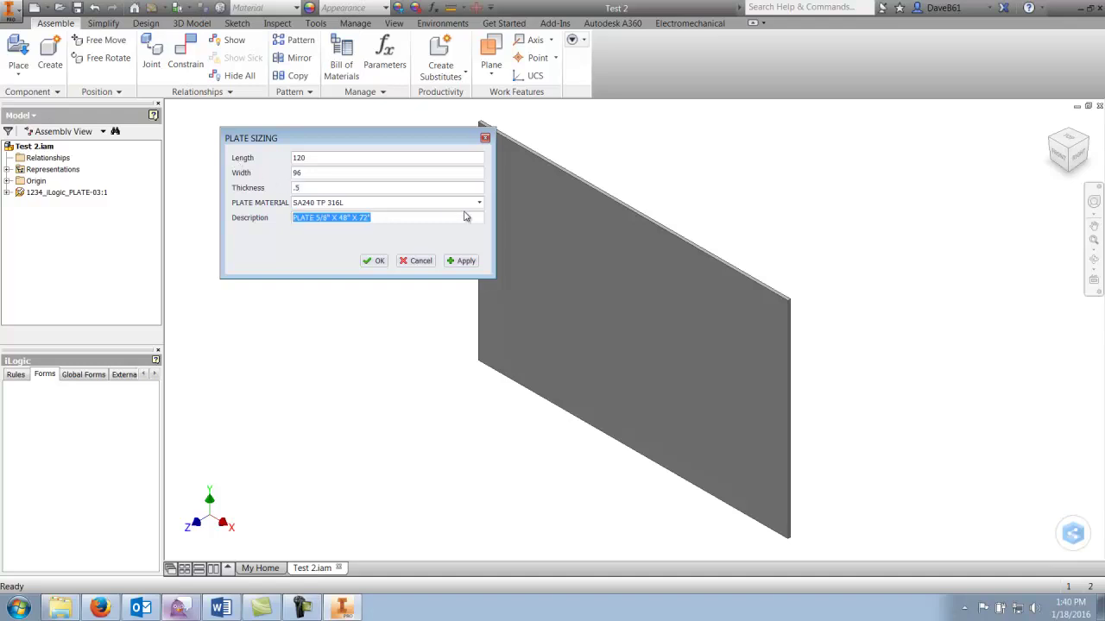
click(465, 260)
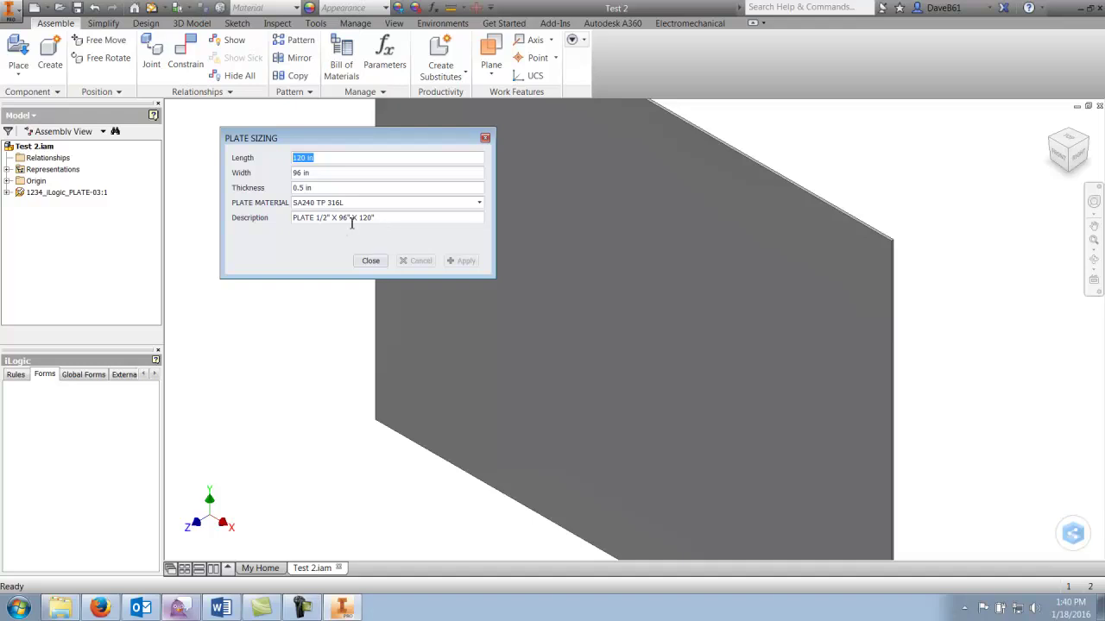
click(370, 261)
Place two instances of 1234_iLogic_PLATE as an iLogic component, one above and one below the first plate.
scroll(540, 353, down, 5)
middle_drag(552, 353, 655, 339)
click(18, 72)
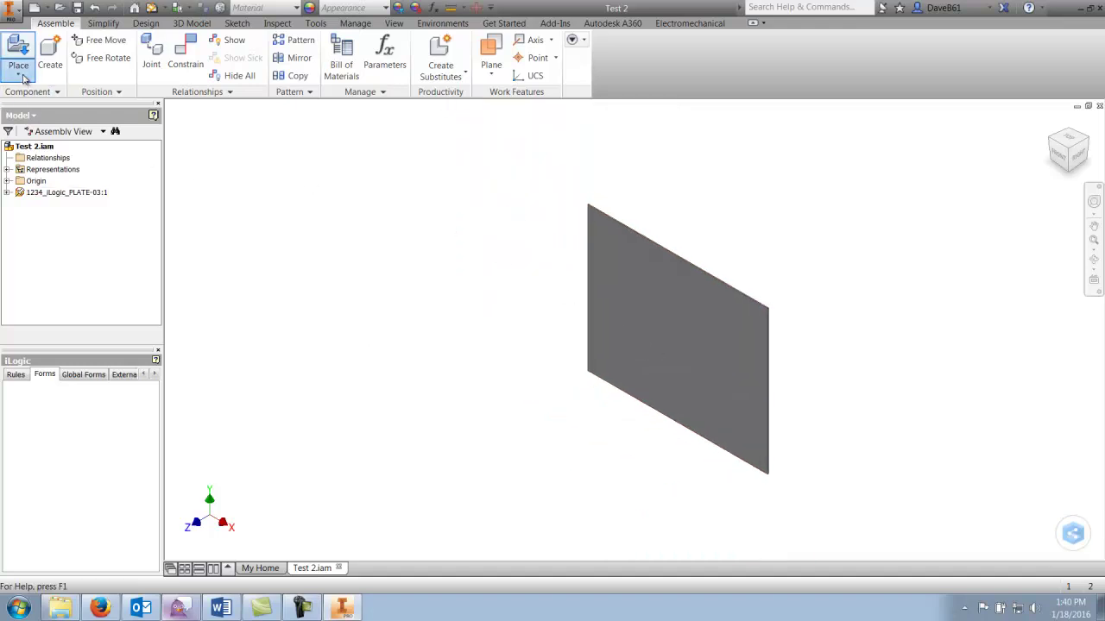
click(53, 195)
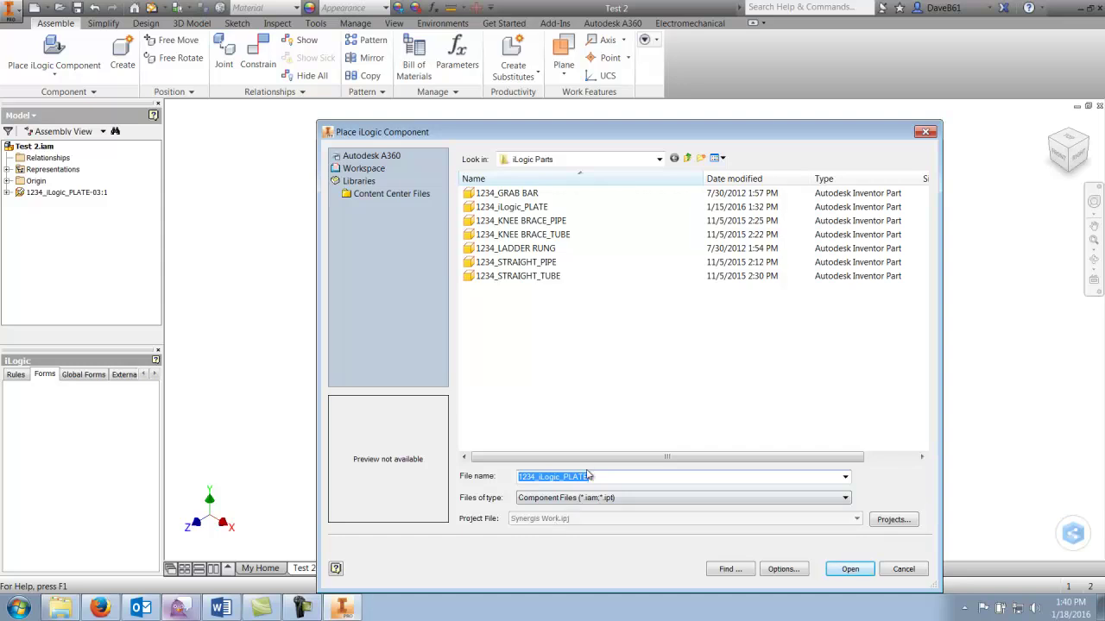
click(850, 569)
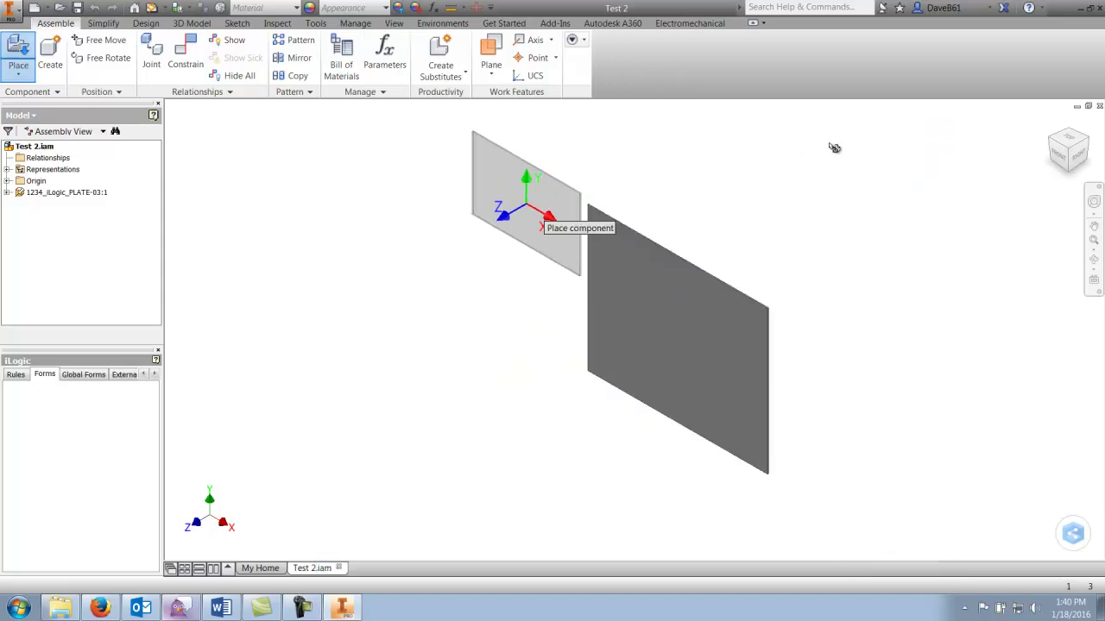
click(724, 186)
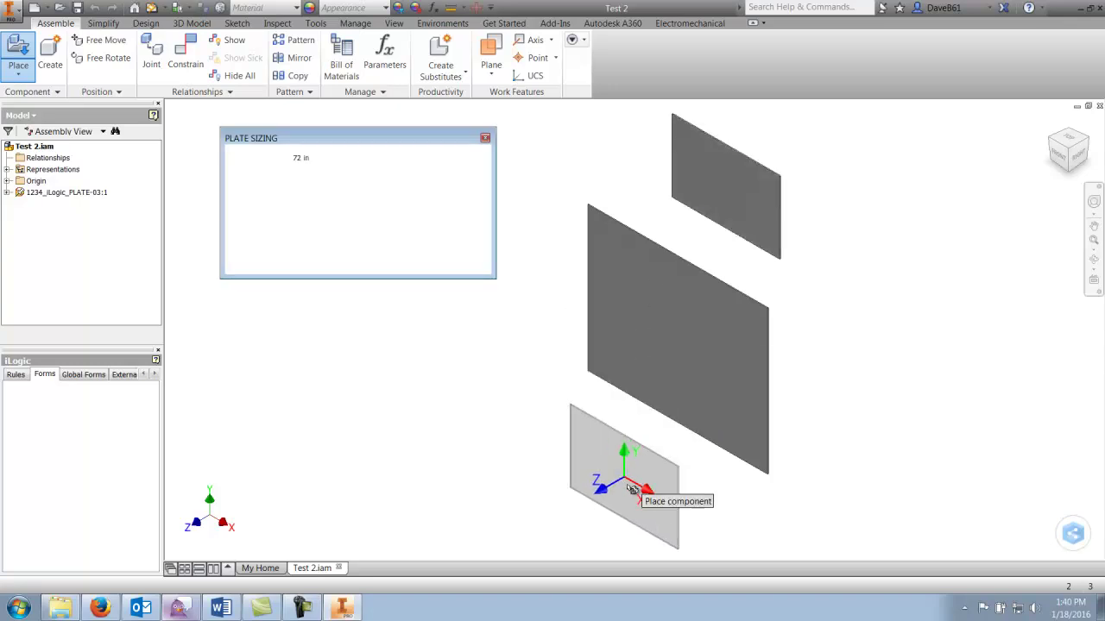
click(634, 500)
right_click(710, 492)
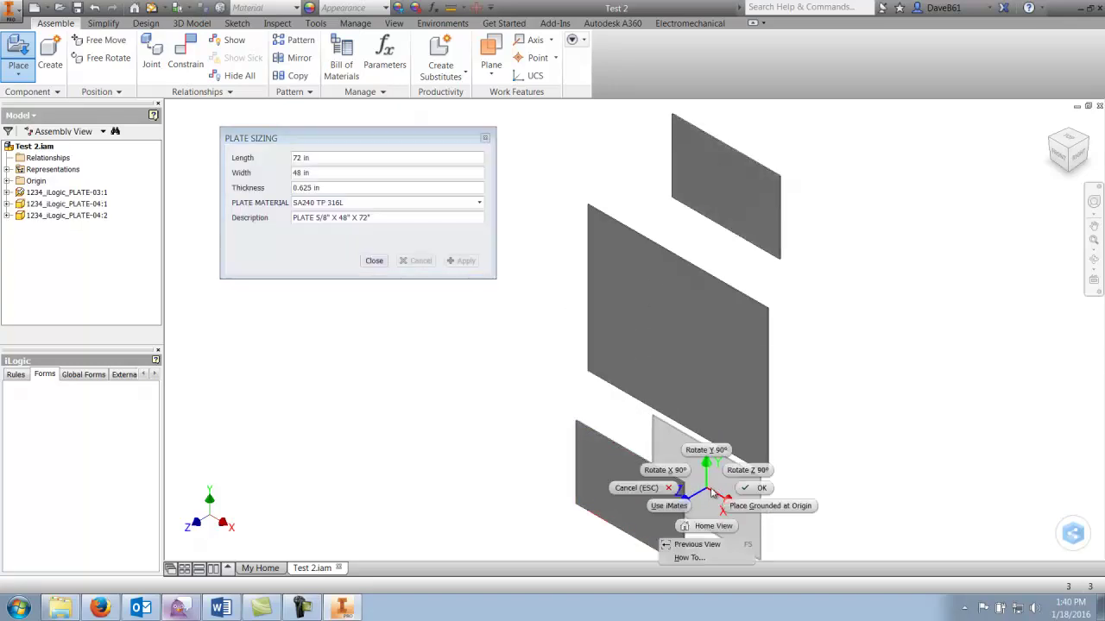
click(749, 490)
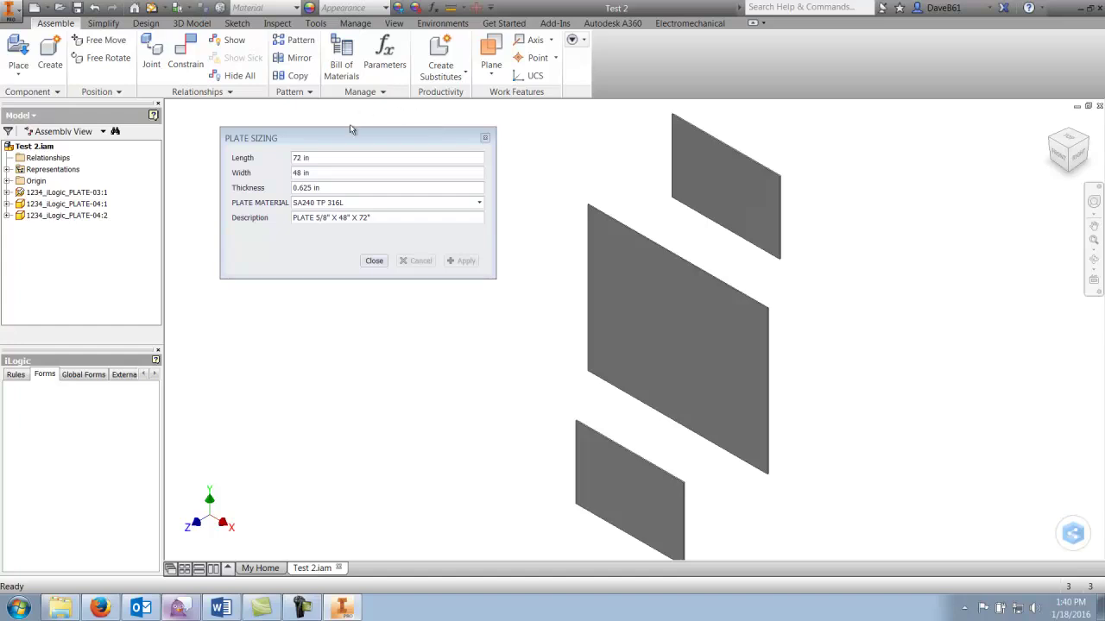
Set the two new plates' length to 120 in and width to 60 in, and accept the sizing form.
click(337, 158)
text(120)
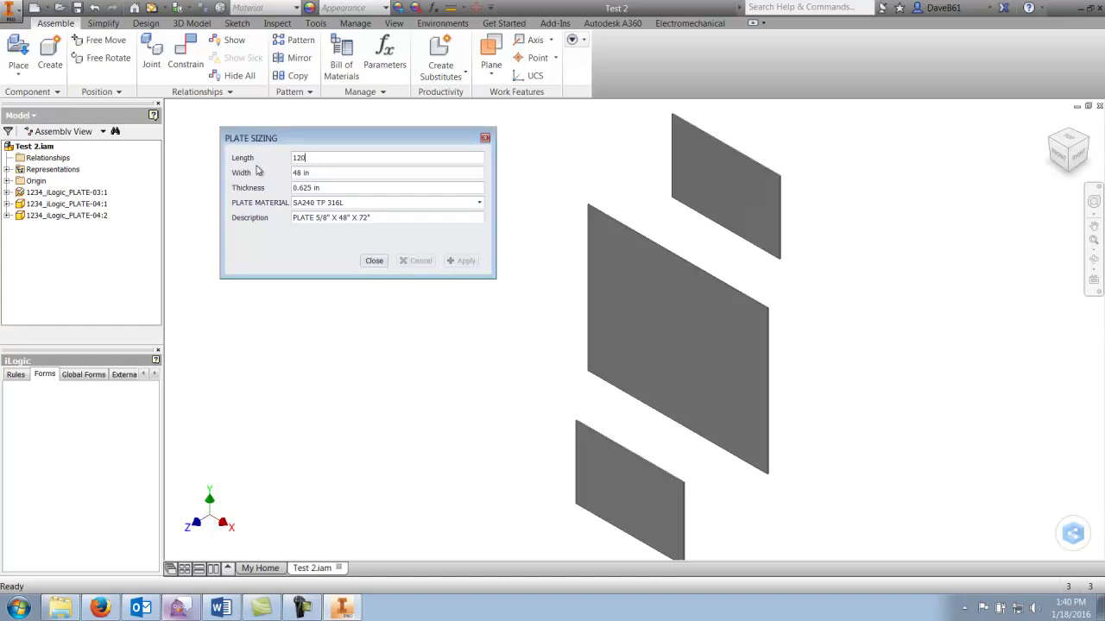
key(Tab)
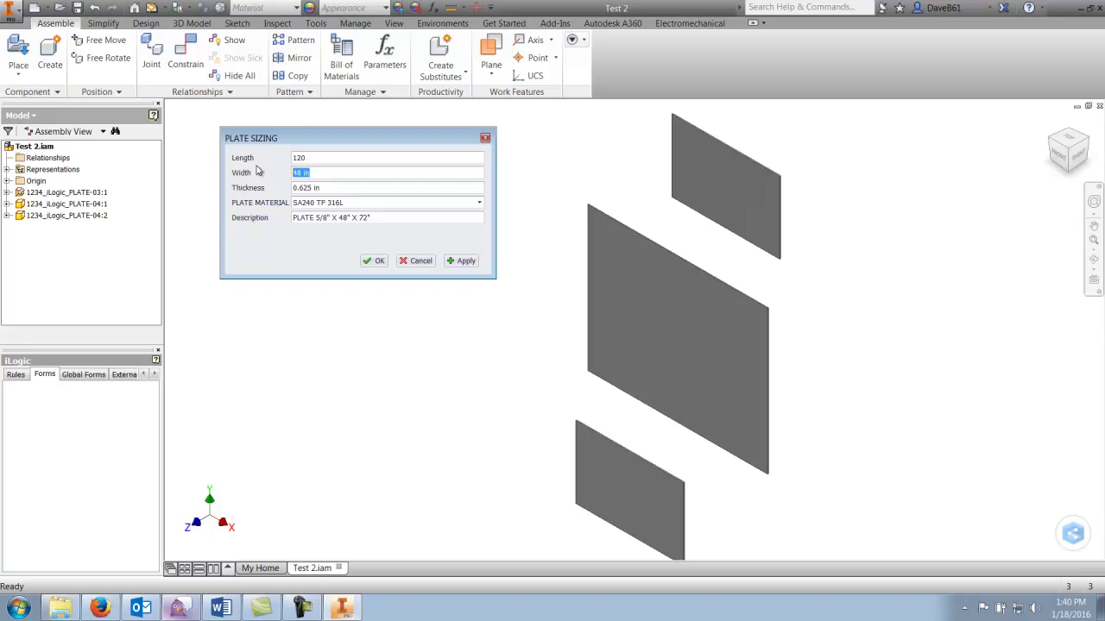
text(60)
key(Tab)
text(.)
click(373, 260)
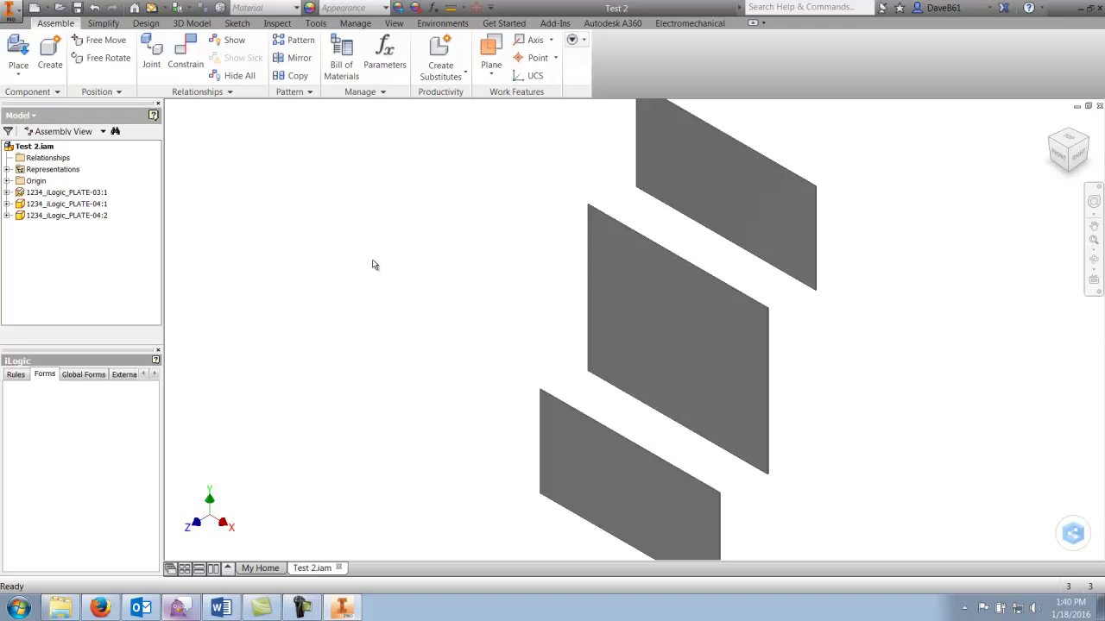
Place another 1234_iLogic_PLATE as an iLogic component to the left of the existing plates.
click(19, 72)
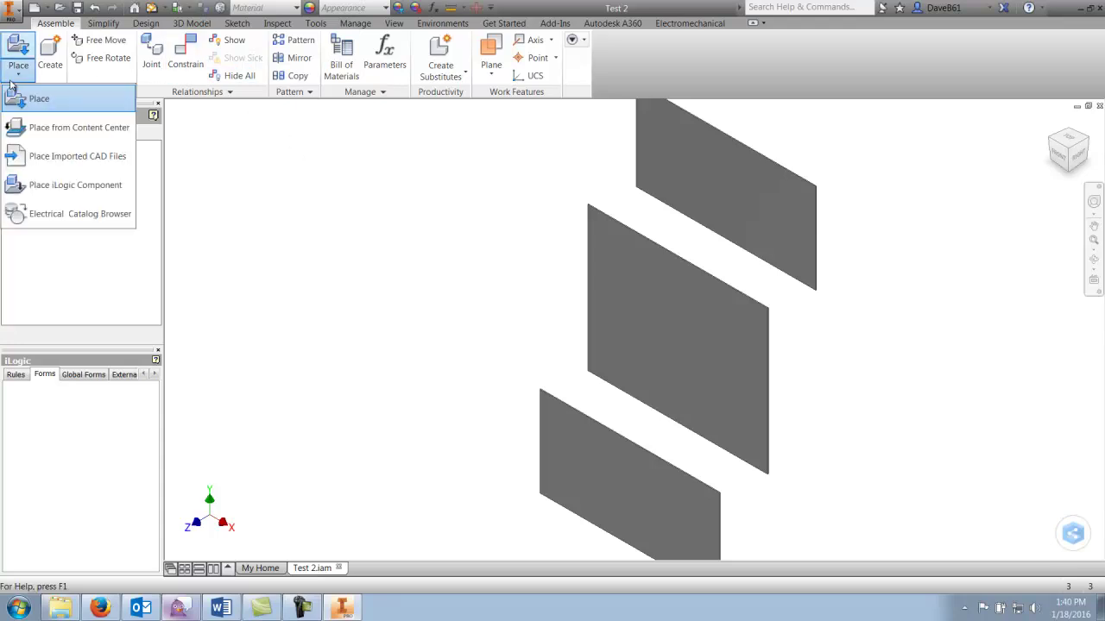
click(54, 191)
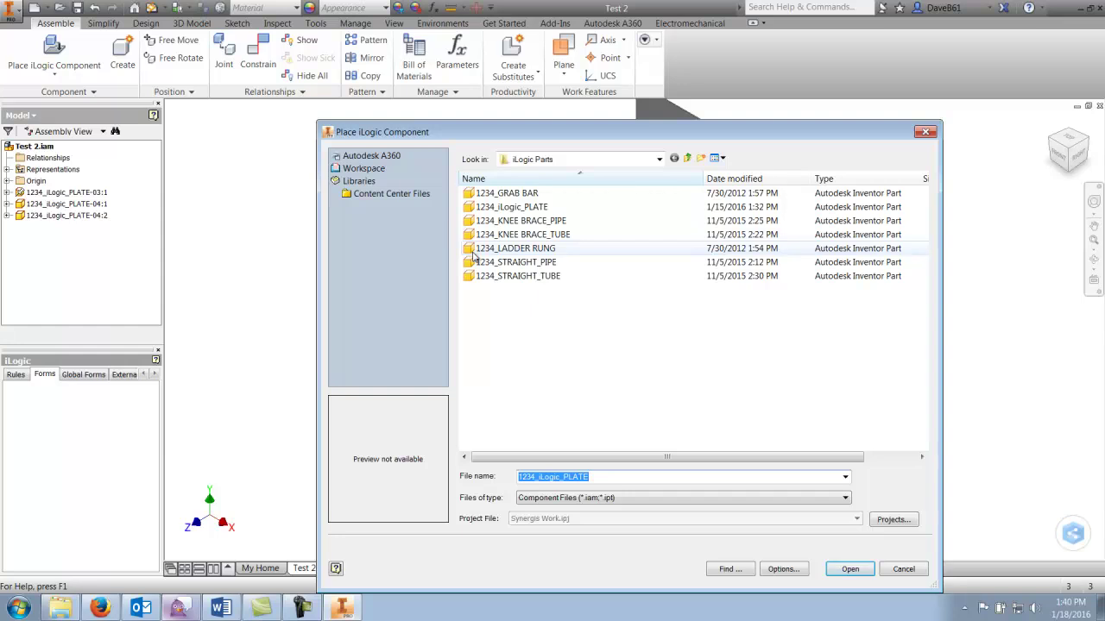
click(850, 569)
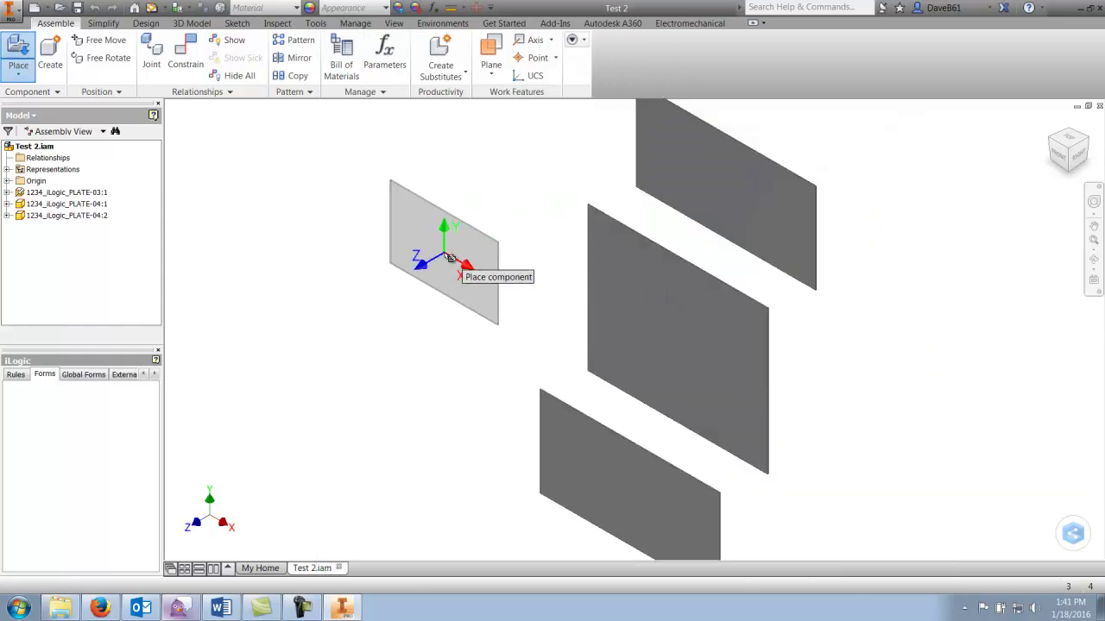
click(444, 255)
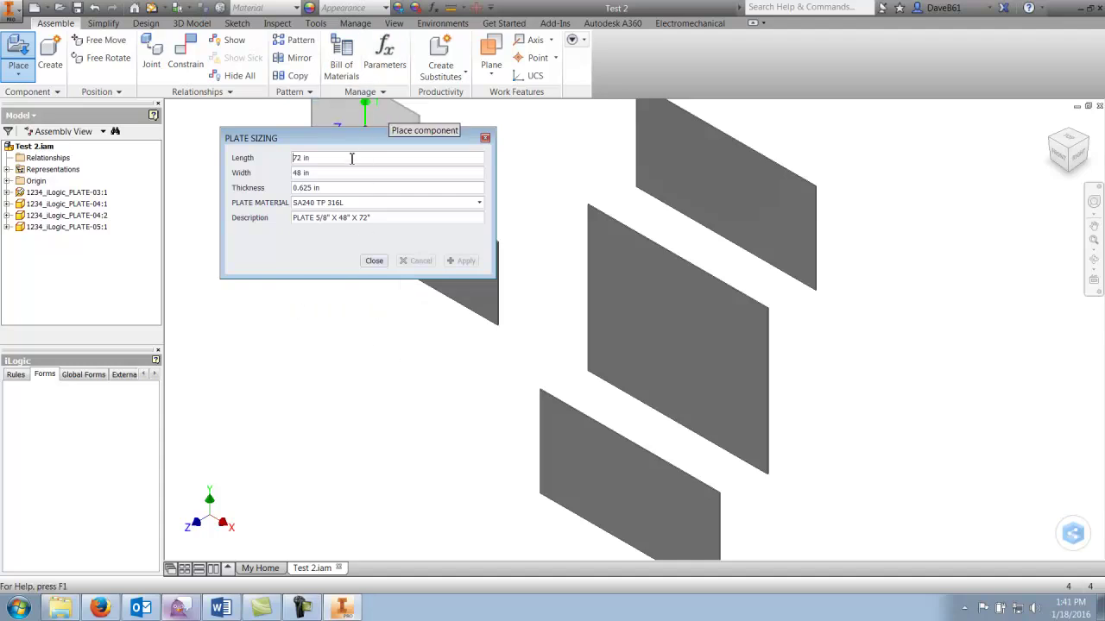
Size the new plate to length 97 in, width 60 in and thickness 0.5 in, and finish placing.
drag(350, 158, 291, 159)
text(97)
key(Tab)
text(60)
key(Tab)
text(.)
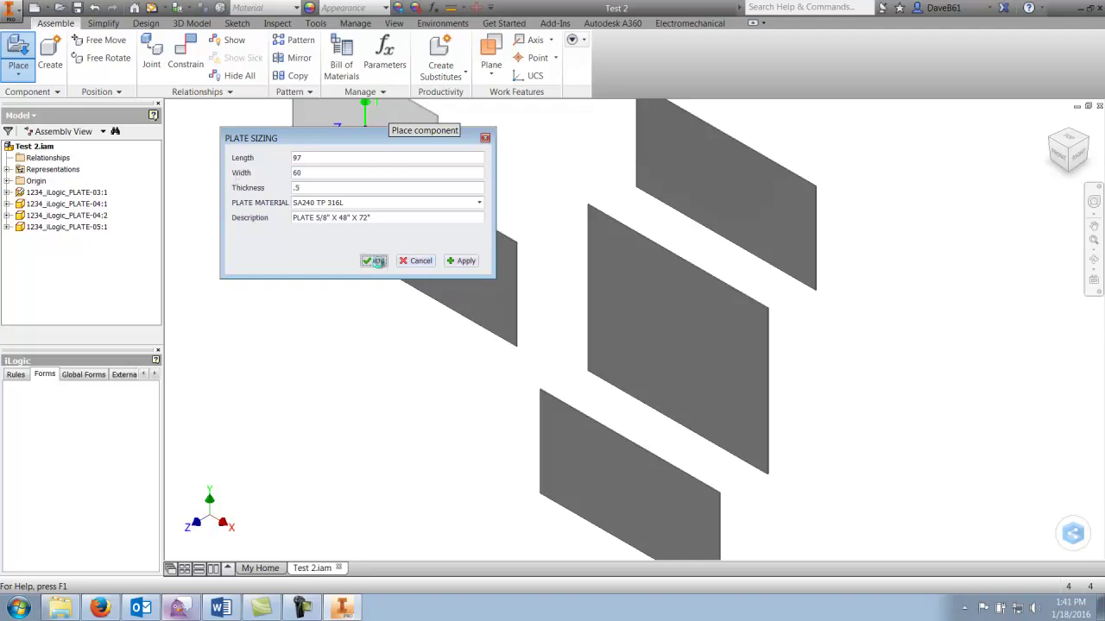
click(376, 260)
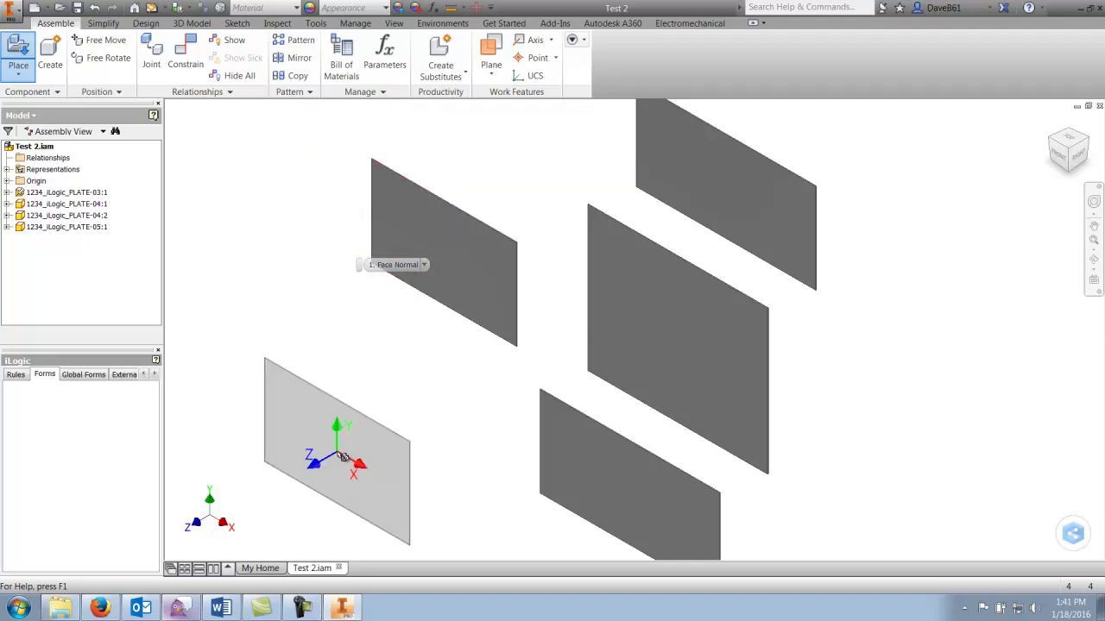
right_click(337, 451)
click(390, 453)
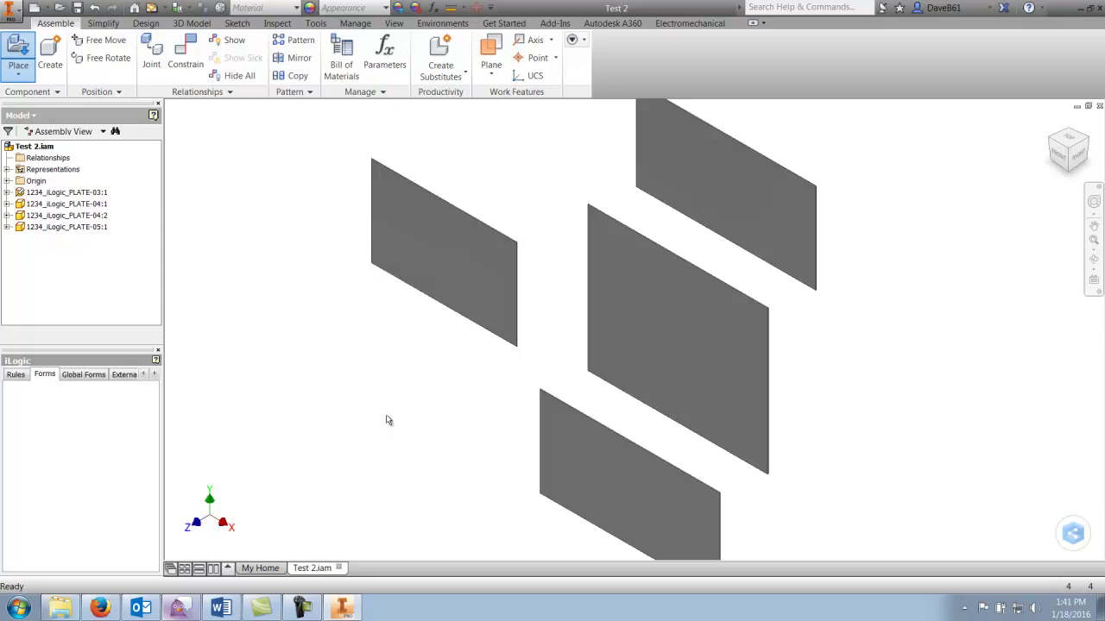
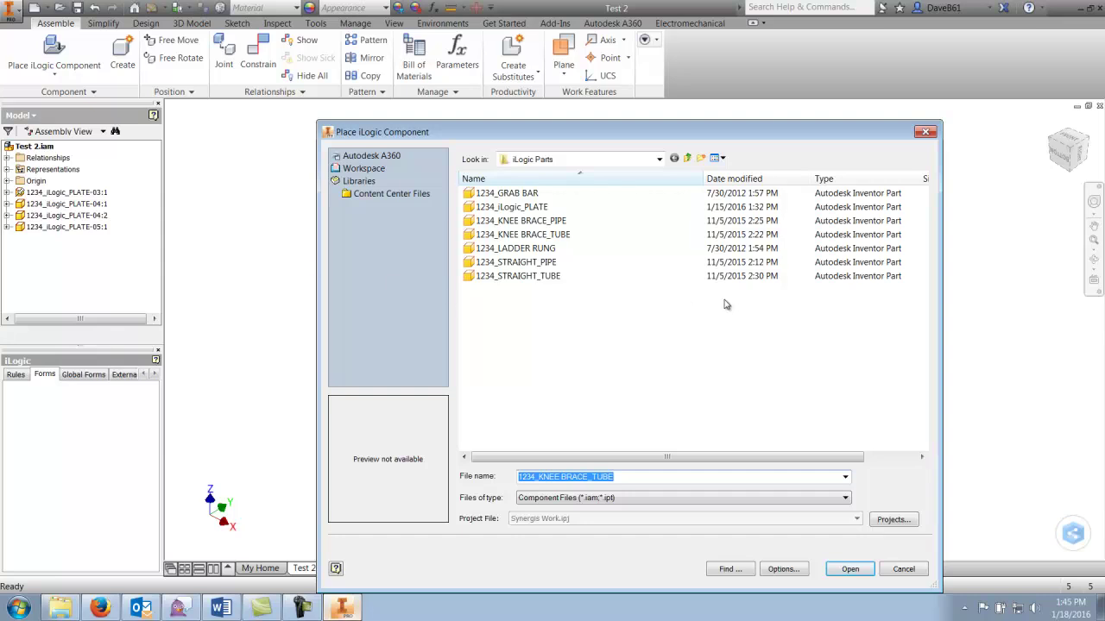
Place one instance of 1234_STRAIGHT_PIPE as an iLogic component beside the assembled plates.
click(504, 263)
click(850, 569)
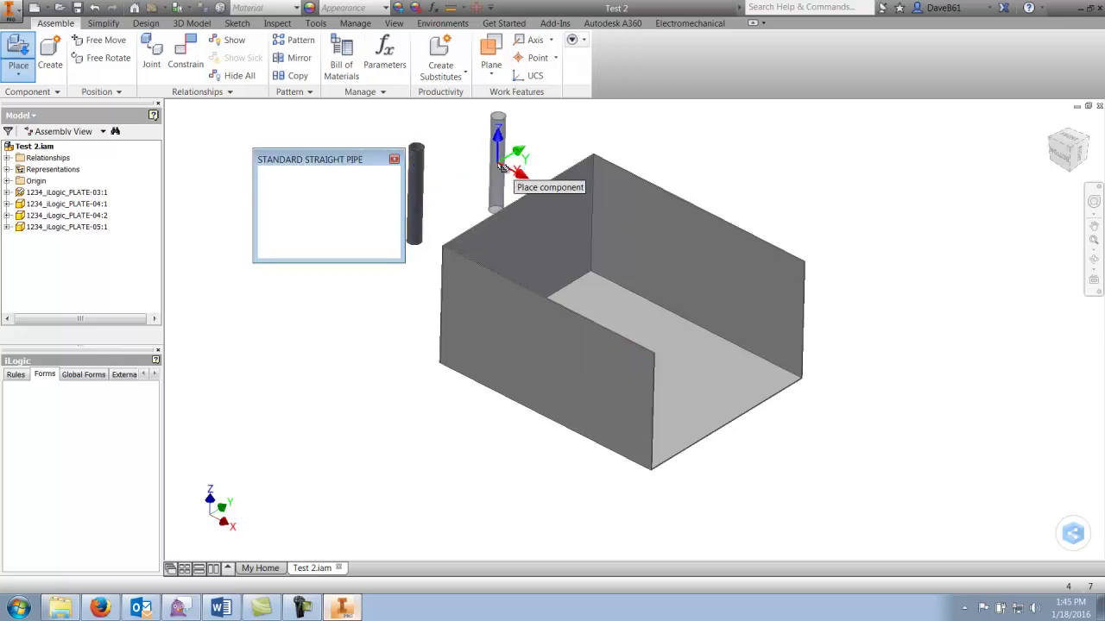
right_click(501, 168)
click(461, 213)
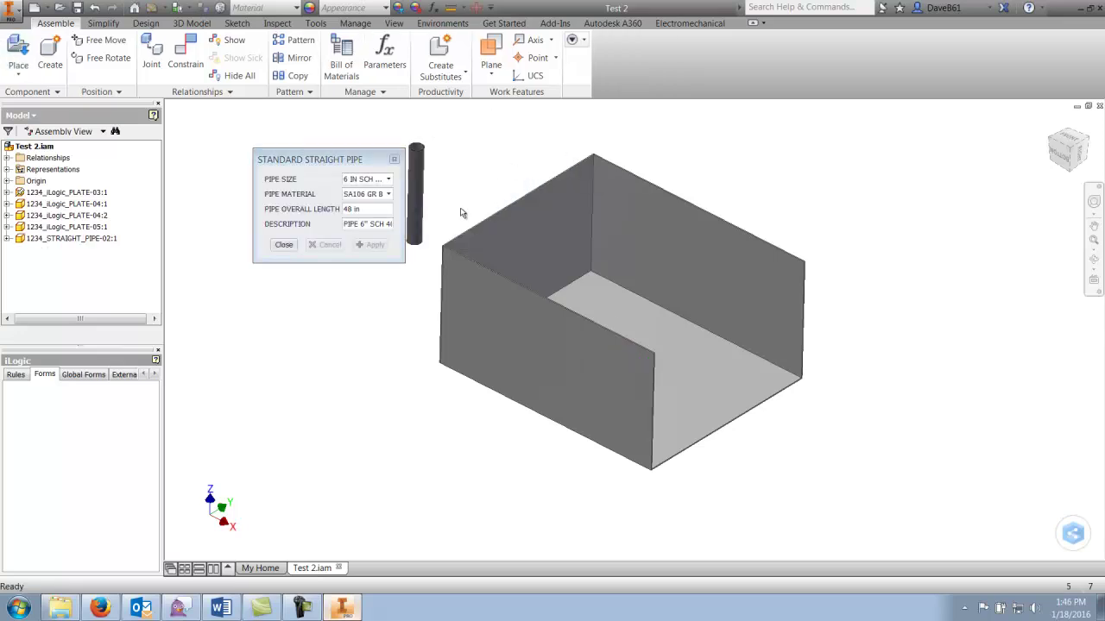
Configure the straight pipe as 3 IN SCH 40 (.216 WL), material SA312 TP 316L, with an overall length of 96 in.
drag(403, 262, 570, 271)
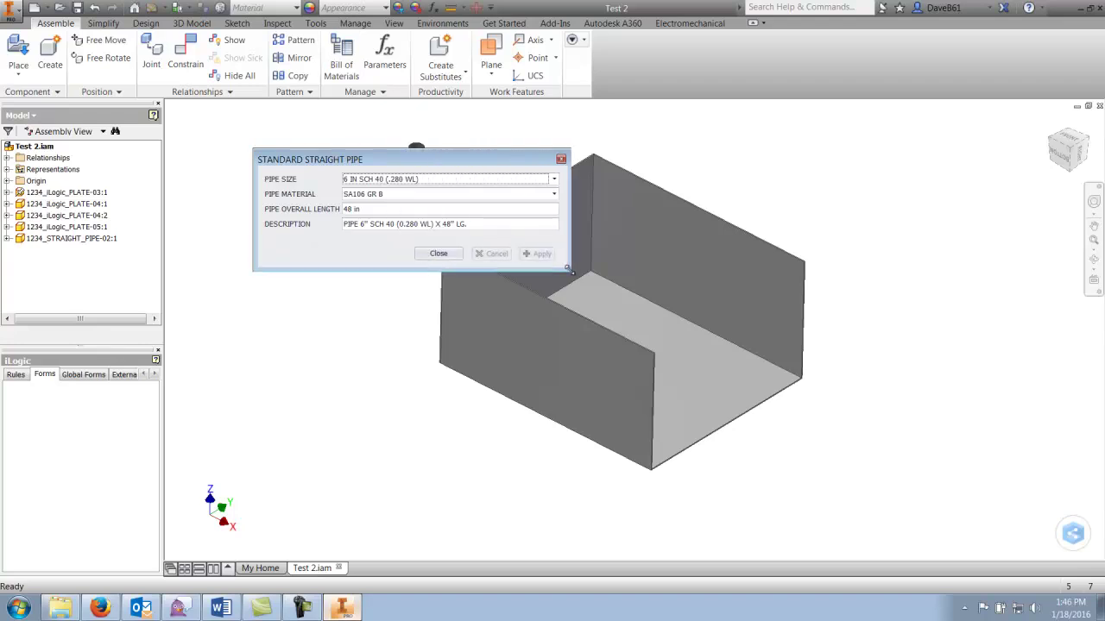
click(554, 180)
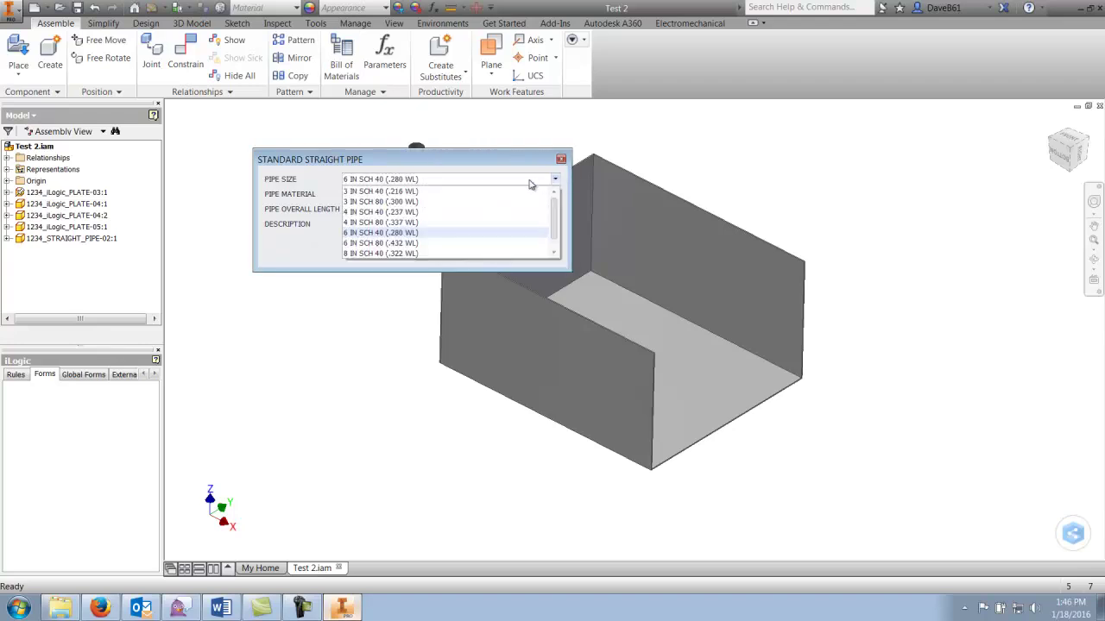
click(387, 201)
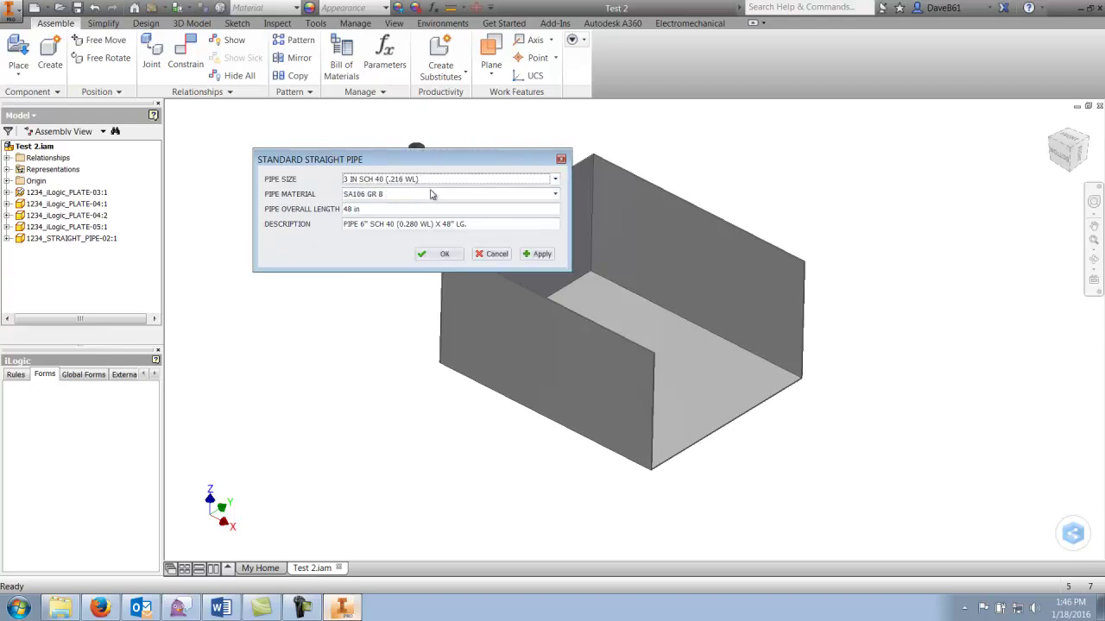
click(555, 194)
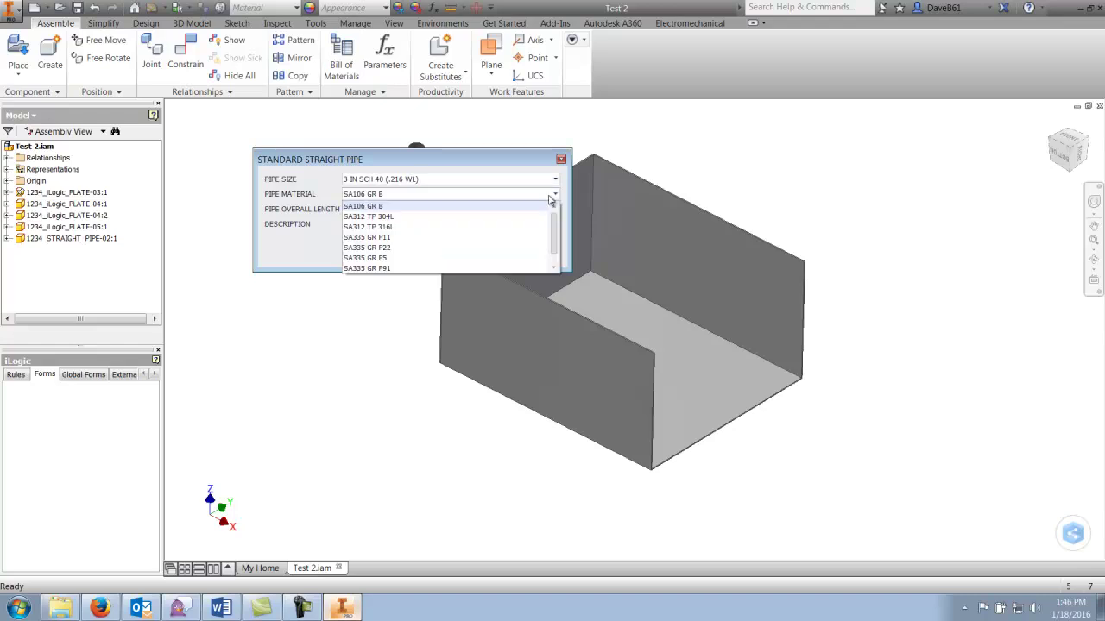
click(407, 228)
click(404, 210)
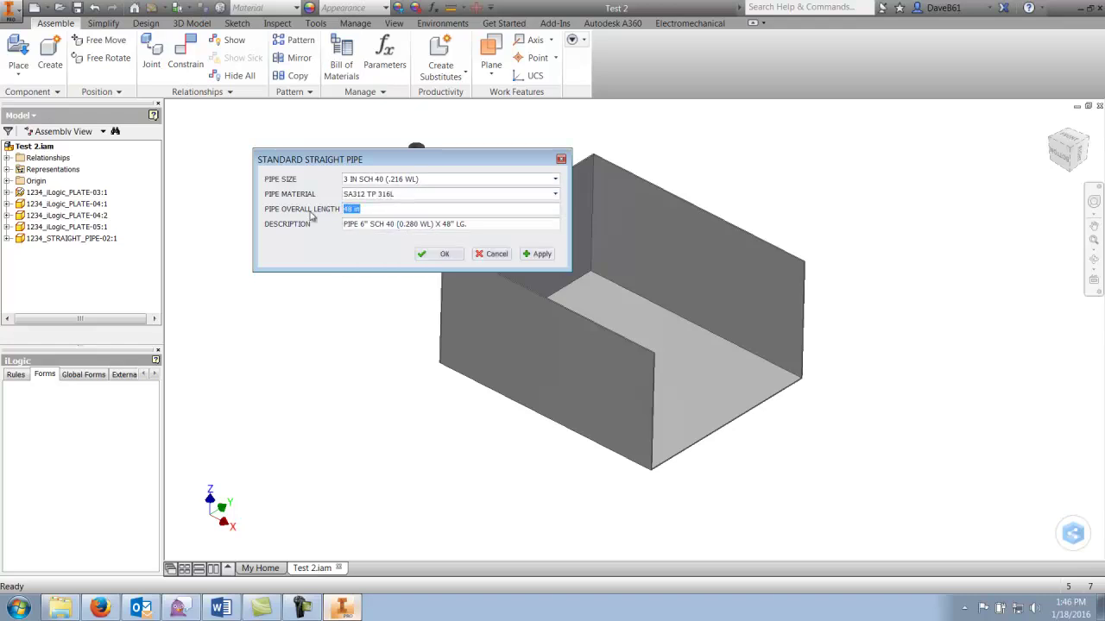
text(96)
click(434, 254)
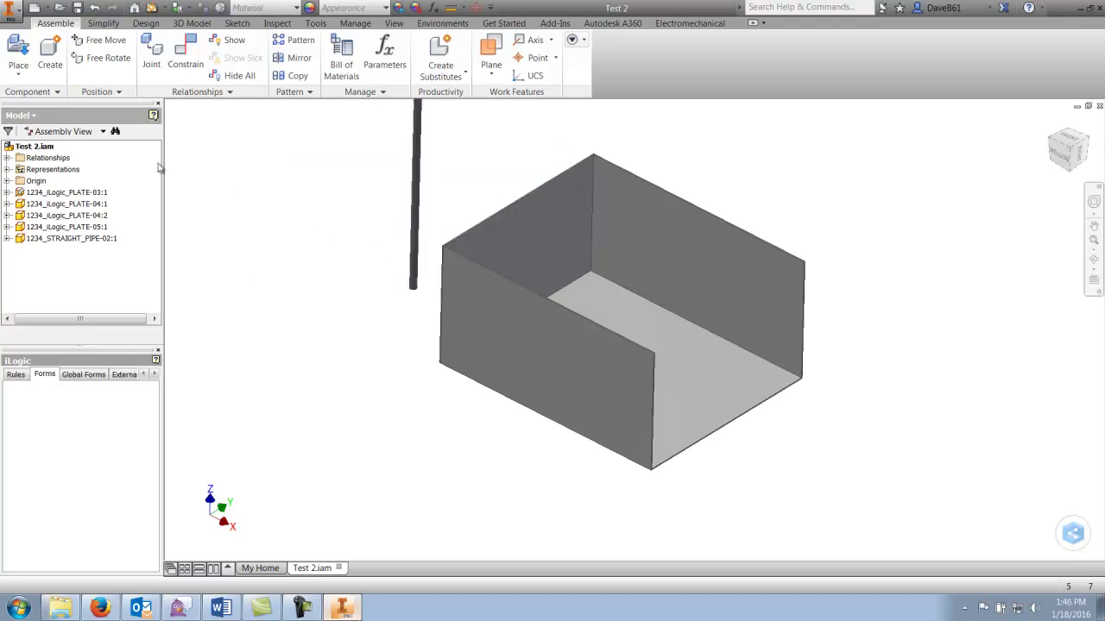
Place two instances of 1234_KNEE BRACE_TUBE as an iLogic component, one behind and one in front of the plates.
click(18, 73)
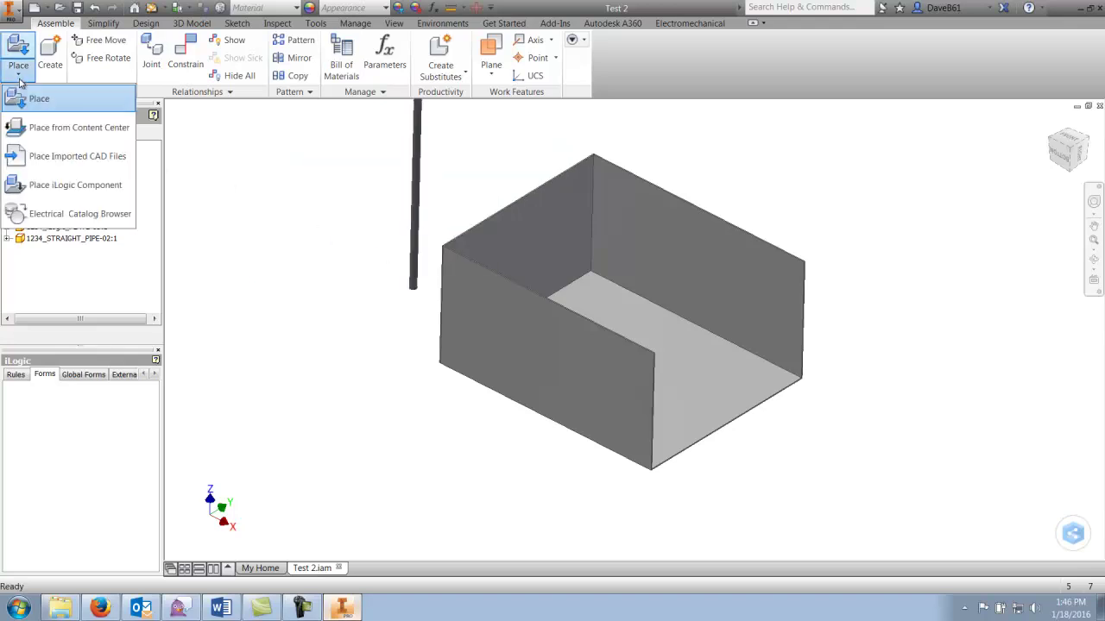
click(45, 186)
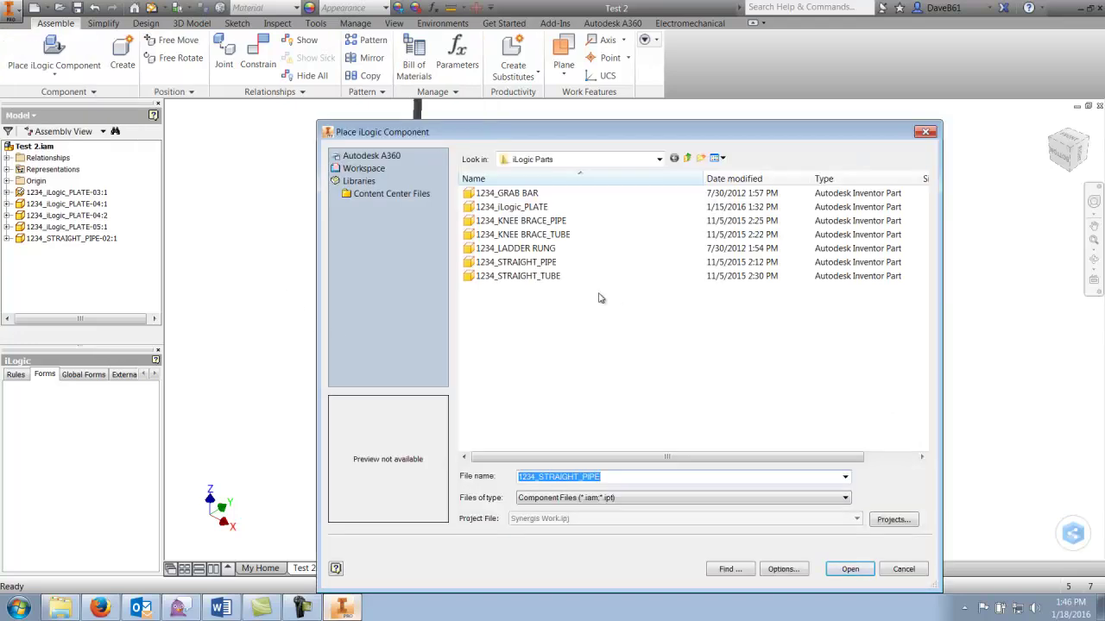
click(543, 236)
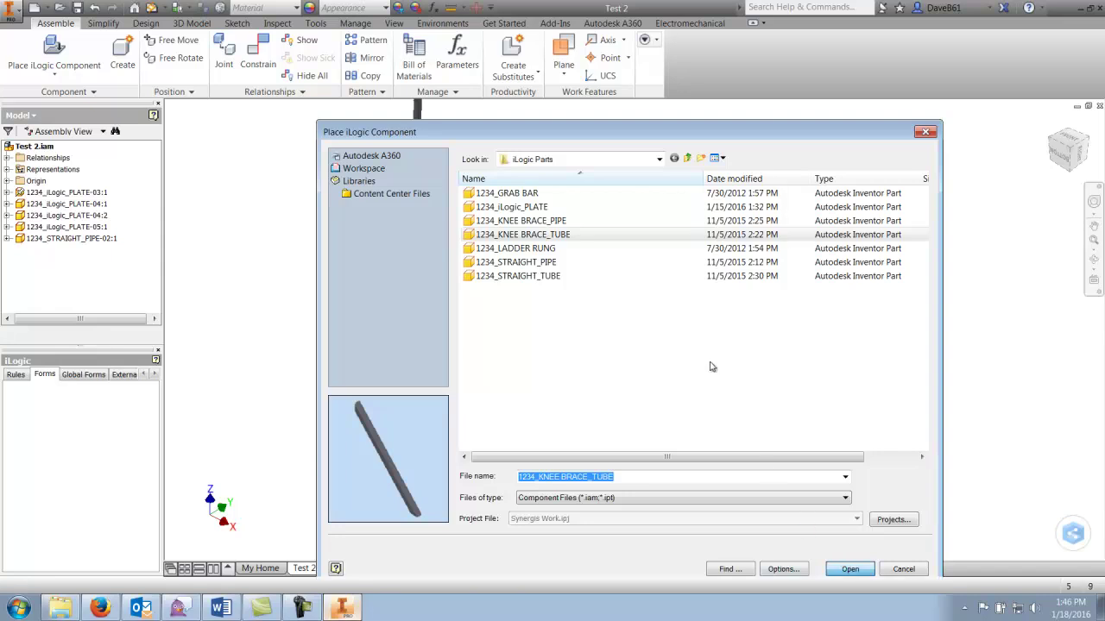
click(848, 570)
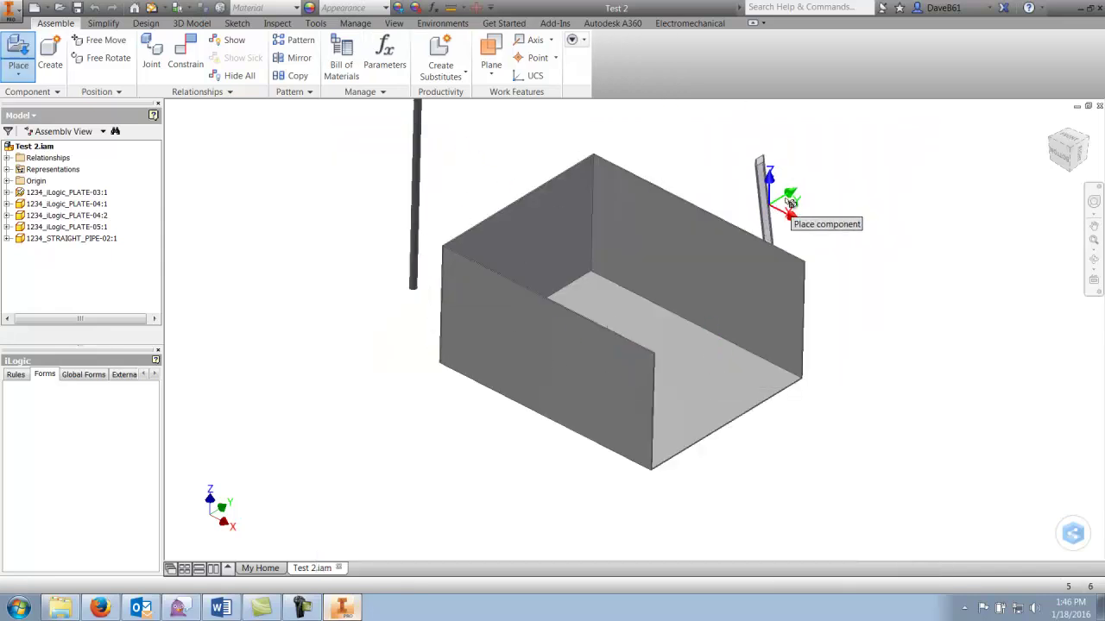
click(863, 191)
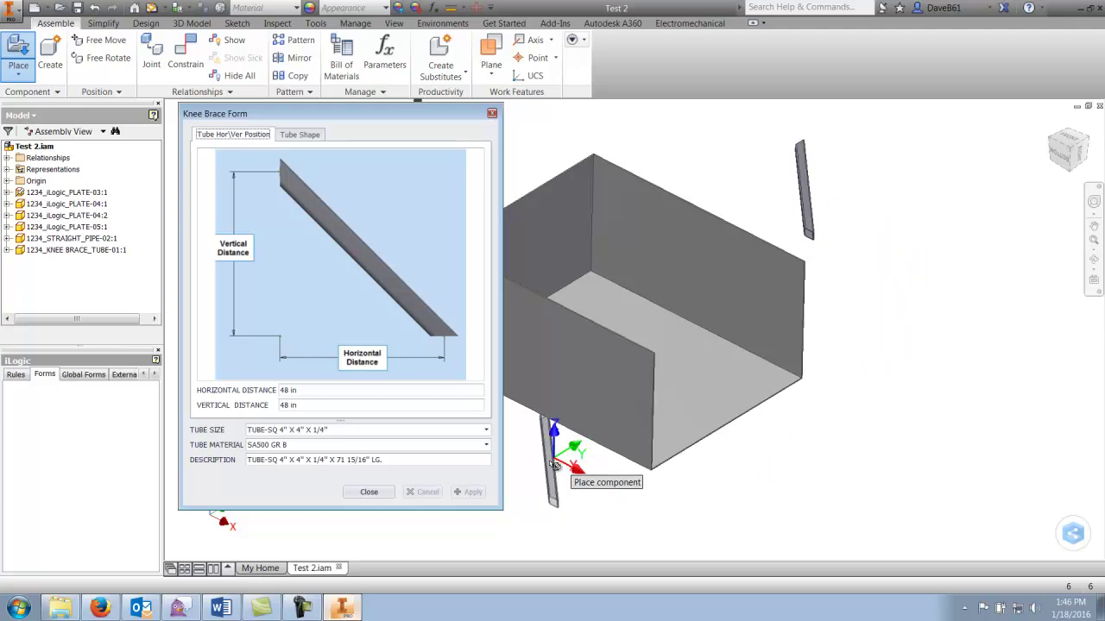
click(535, 470)
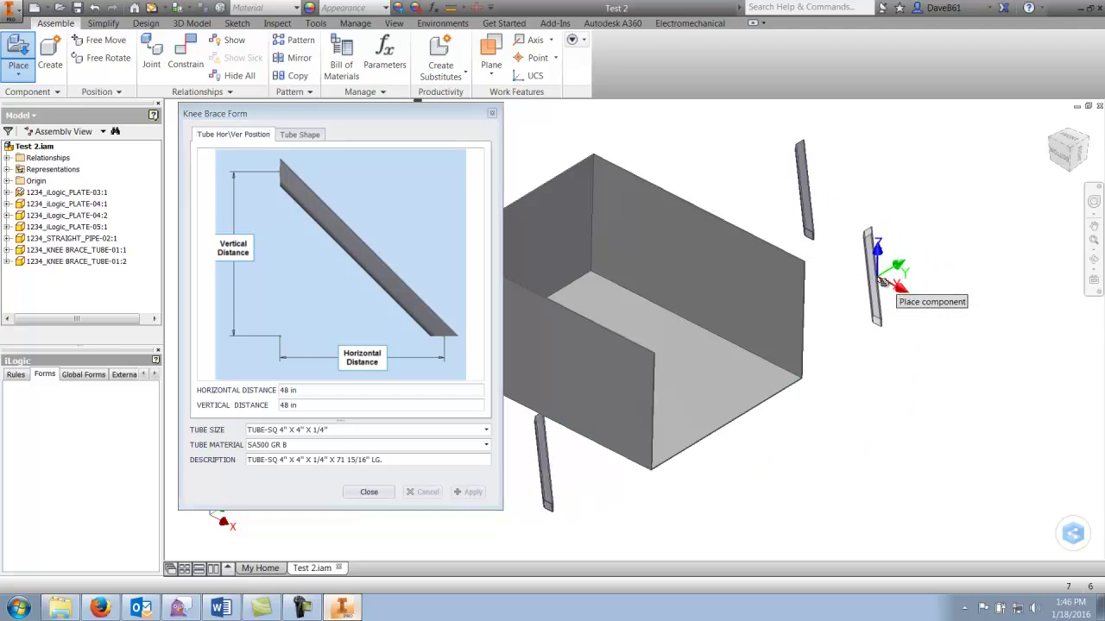
right_click(894, 284)
click(924, 279)
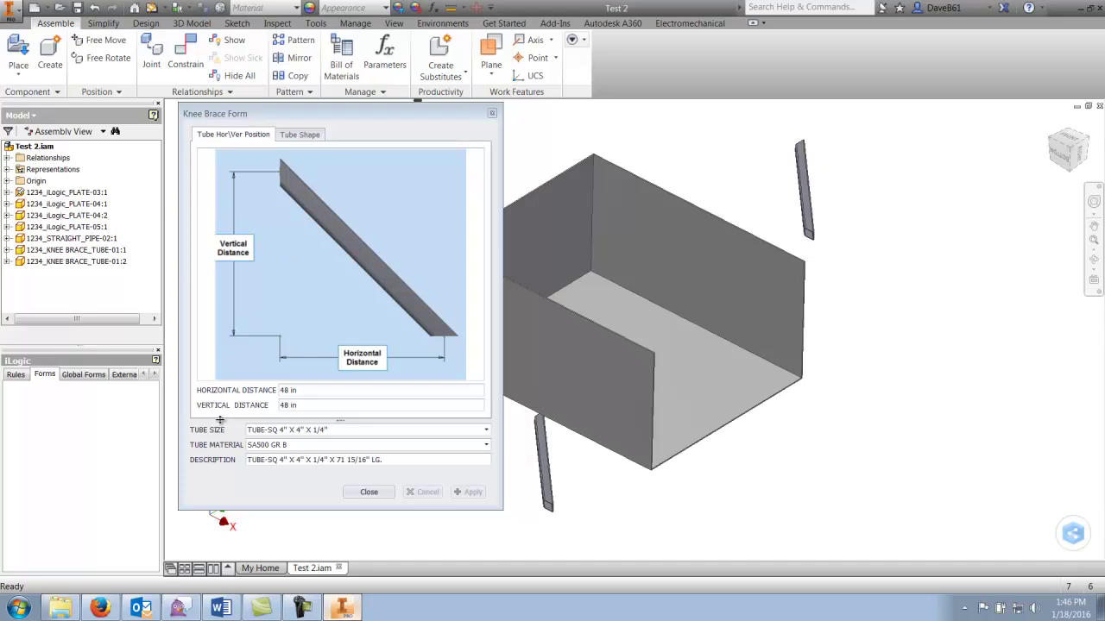
Configure the knee braces with horizontal and vertical distances of 30 in, tube size TUBE-SQ 4" X 4" X 1/2" and material SA554 MT316L.
click(313, 390)
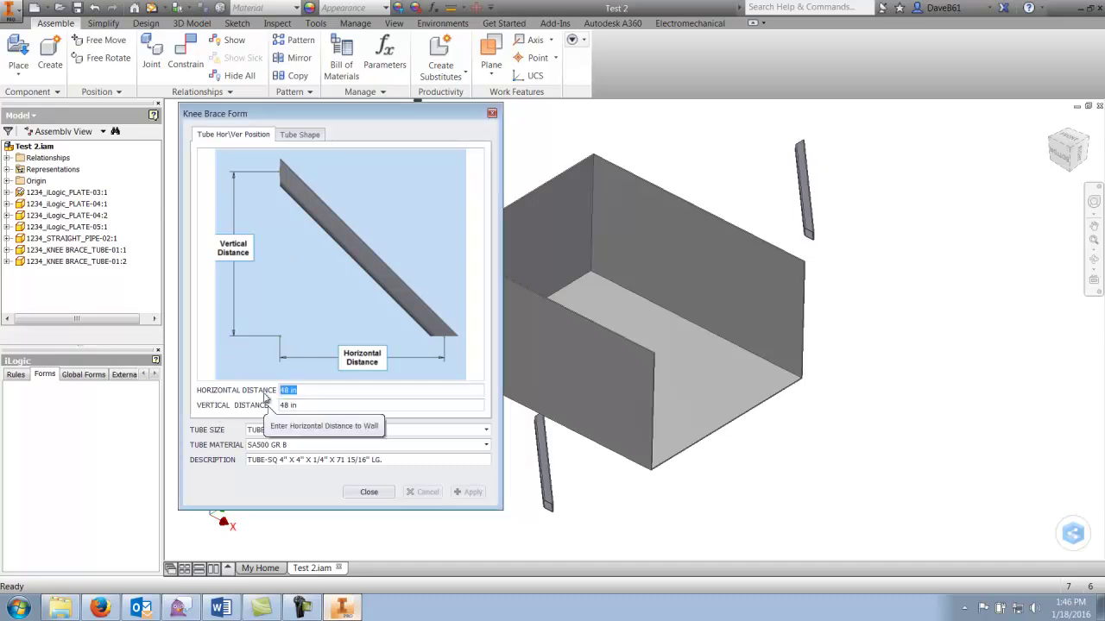
text(30)
key(Tab)
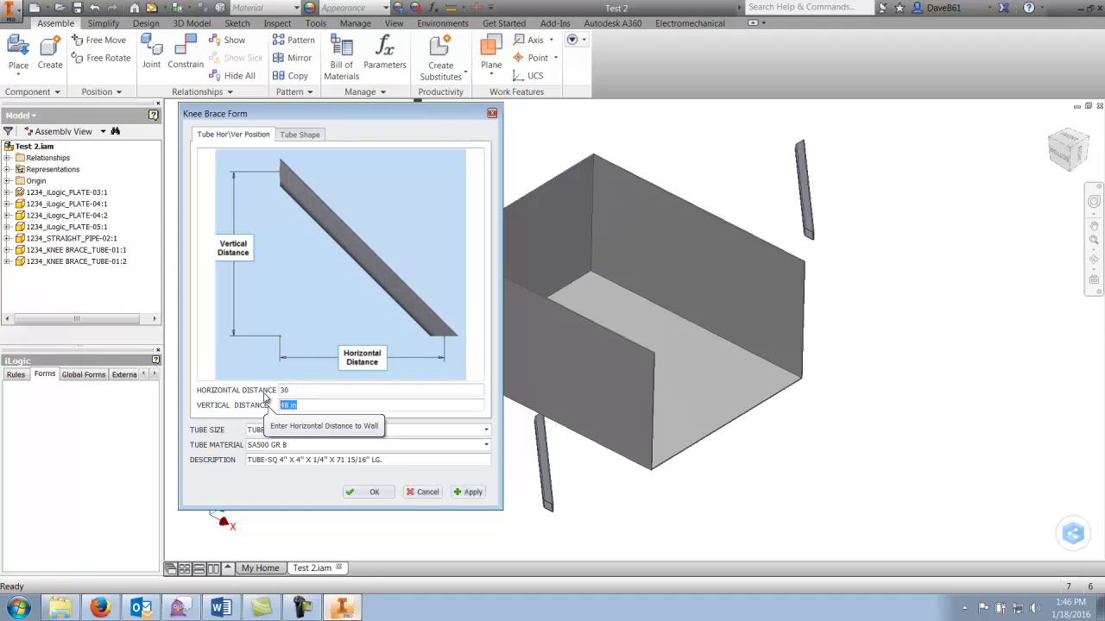
click(485, 432)
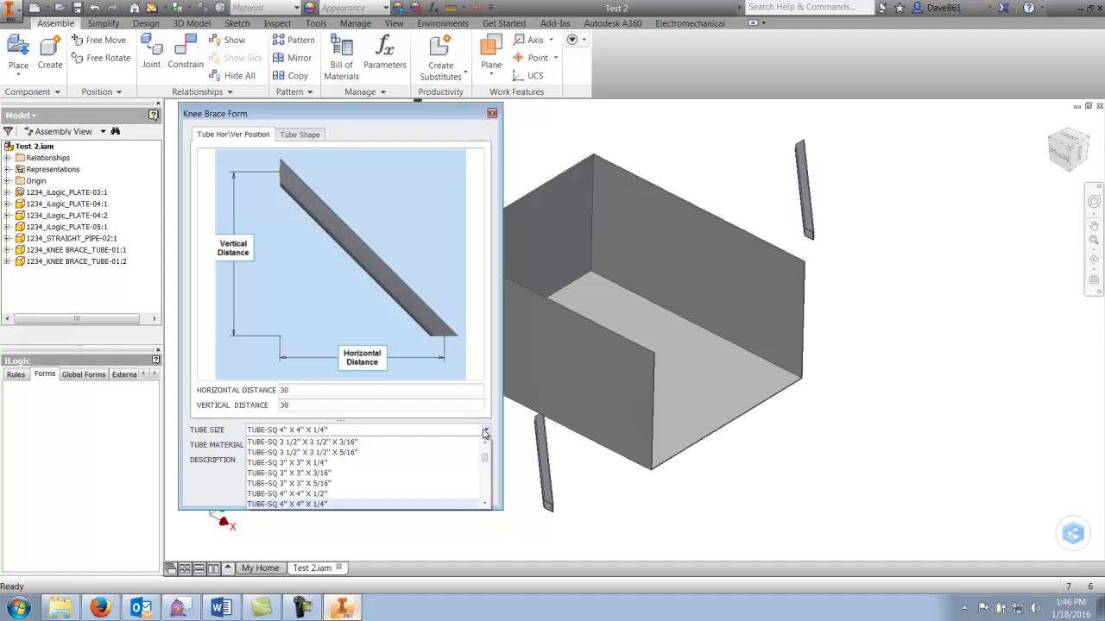
click(304, 495)
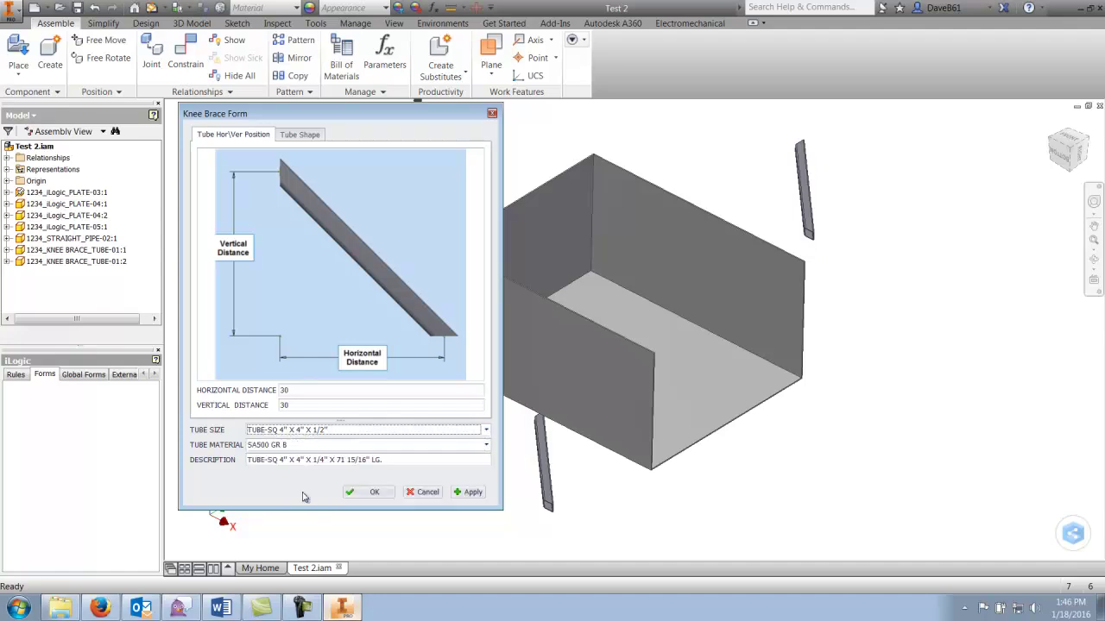
click(341, 448)
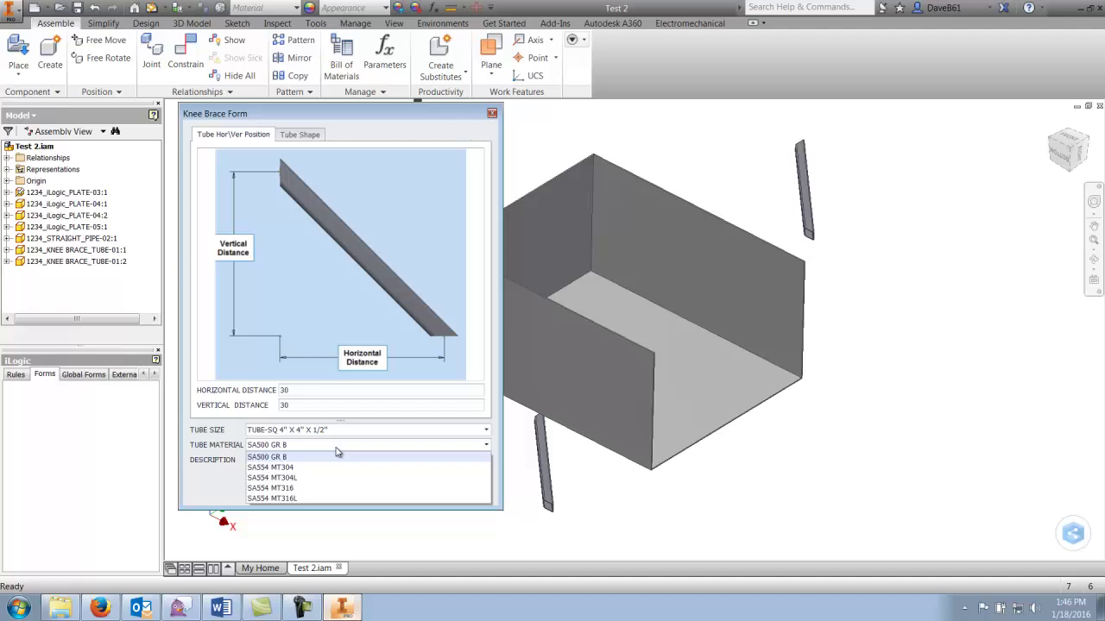
click(300, 499)
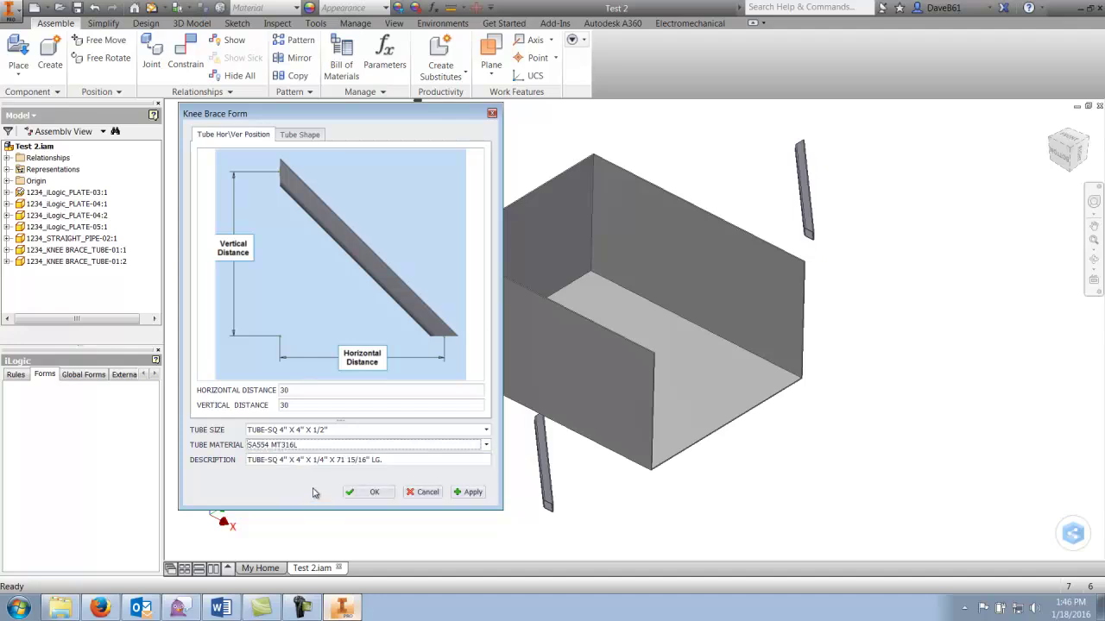
click(365, 493)
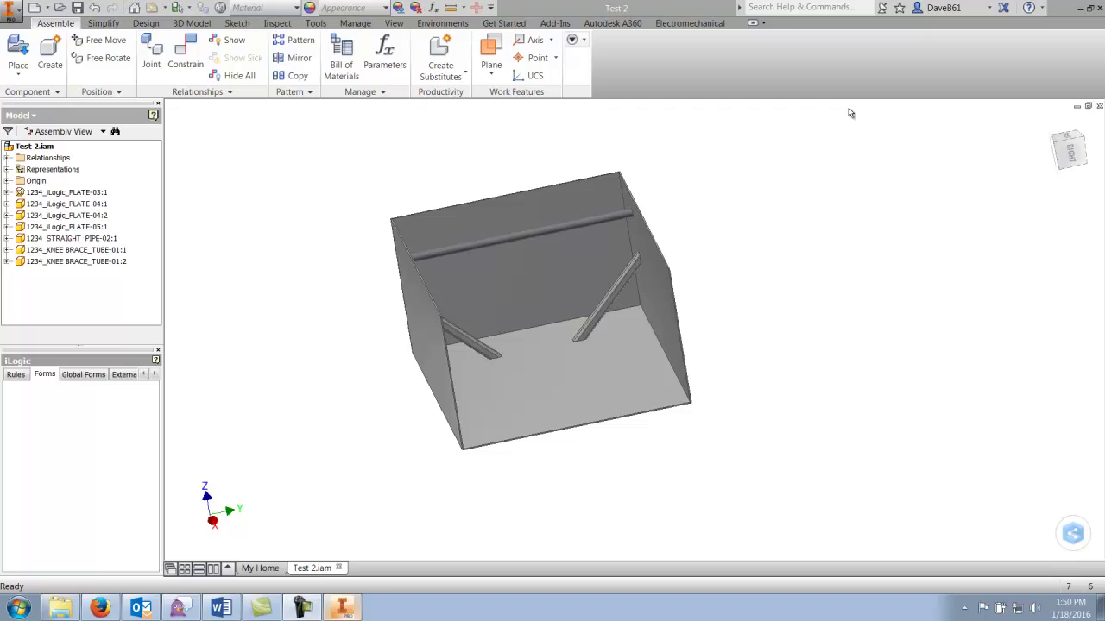
Pattern the pipe and both knee braces along the side plate's upper edge, 4 instances spaced 24 in, and save the assembly with its dependents.
click(282, 50)
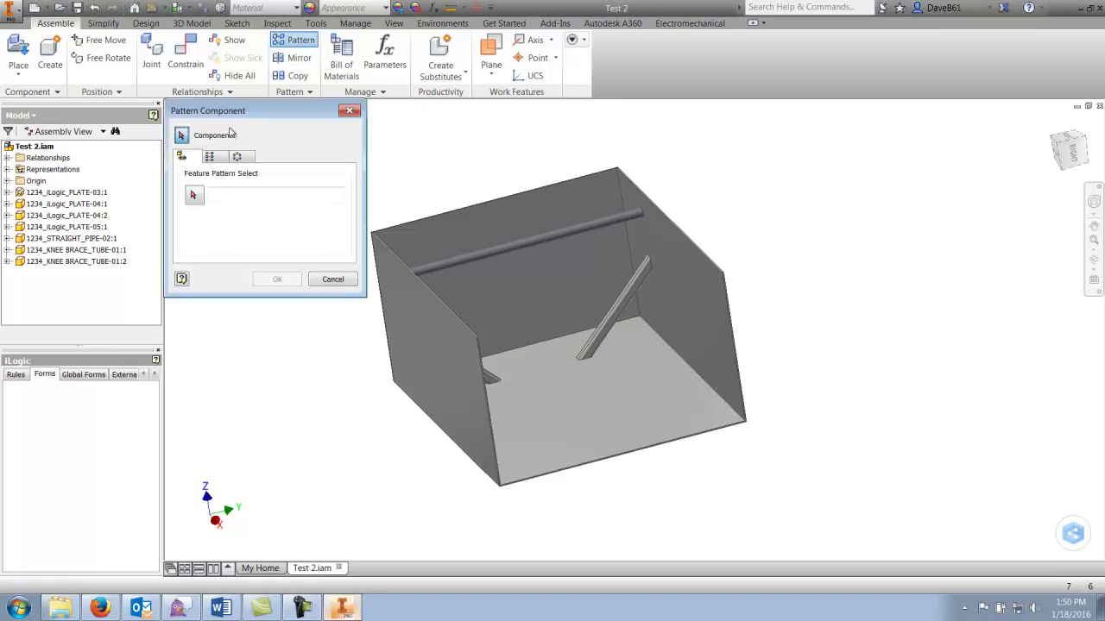
click(496, 244)
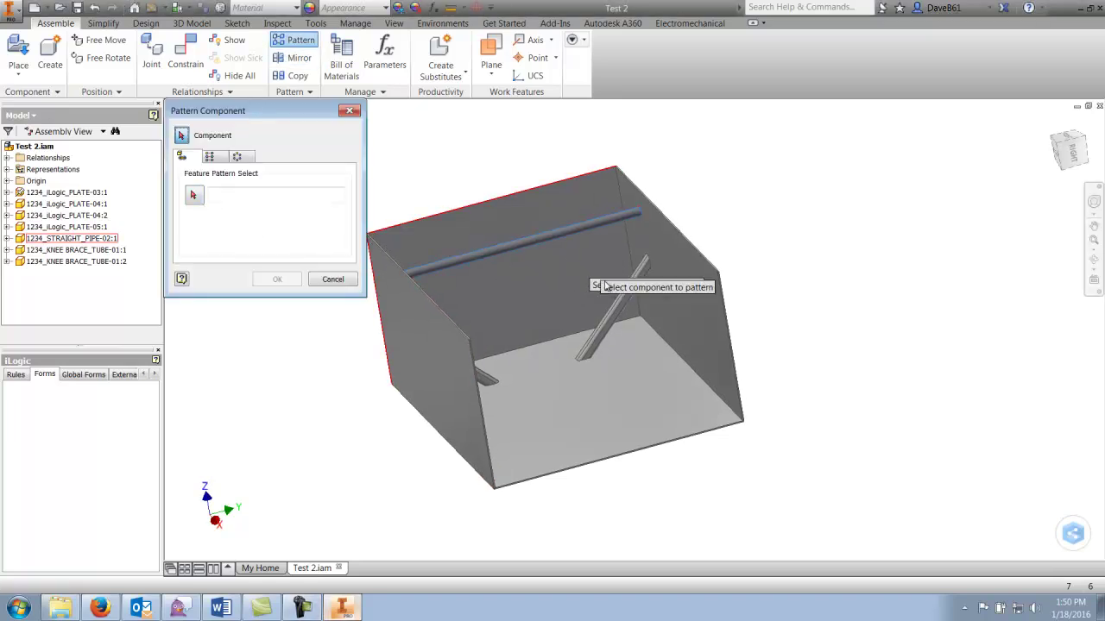
click(615, 326)
click(459, 376)
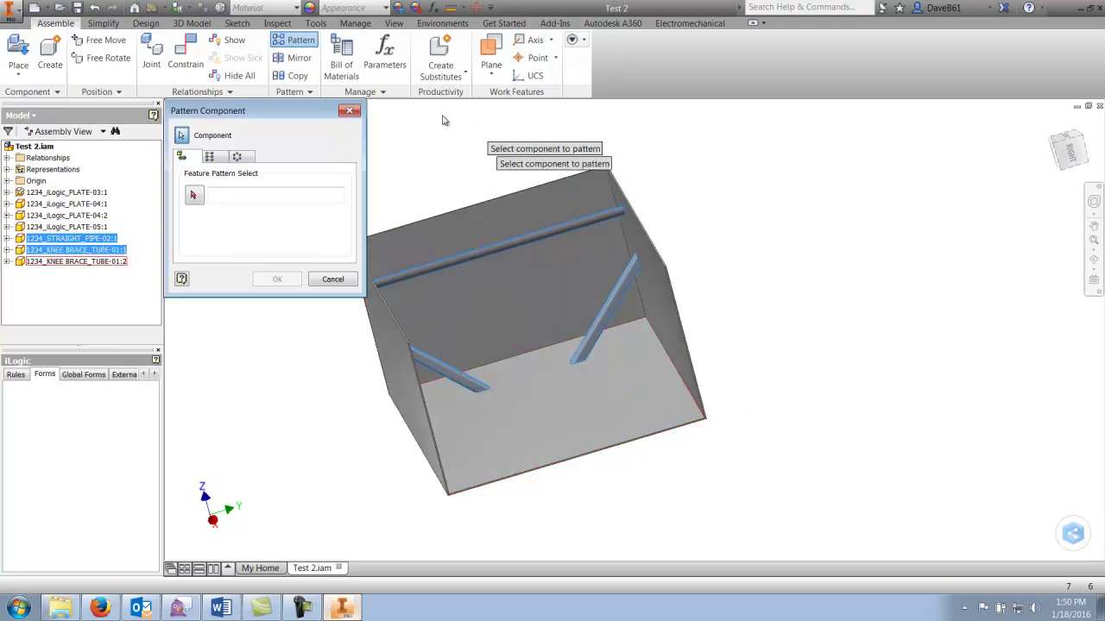
click(208, 156)
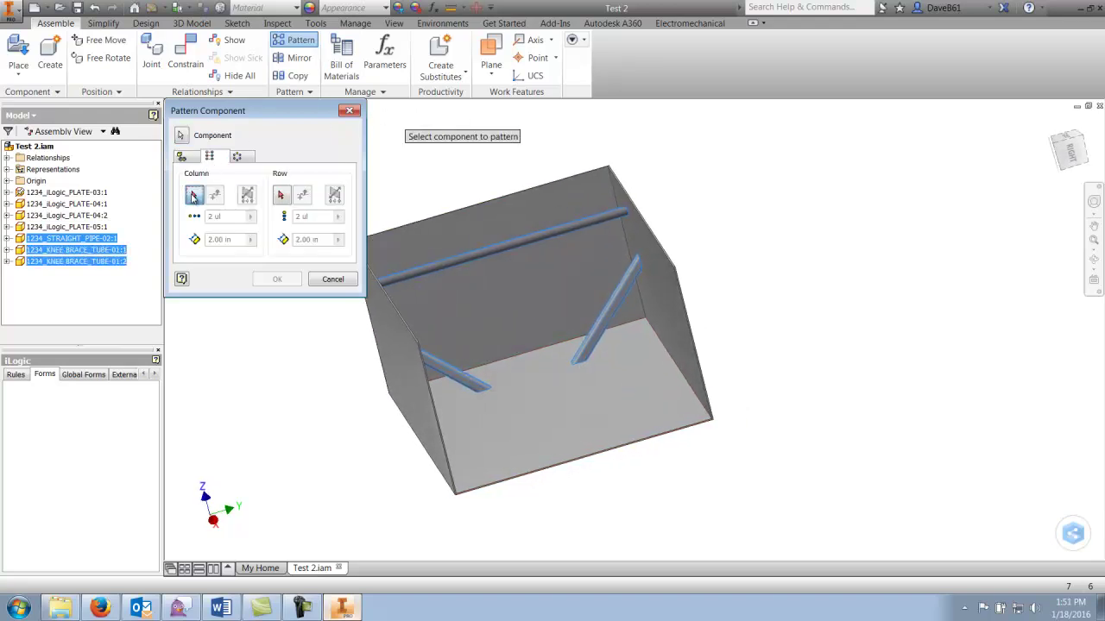
click(703, 235)
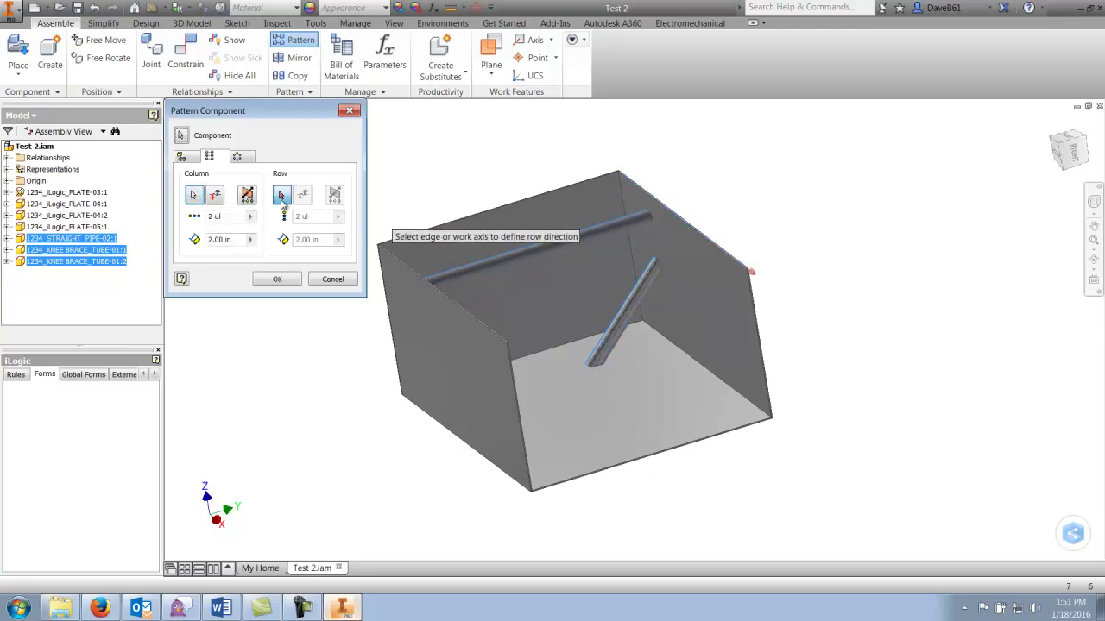
triple_click(246, 239)
text(24)
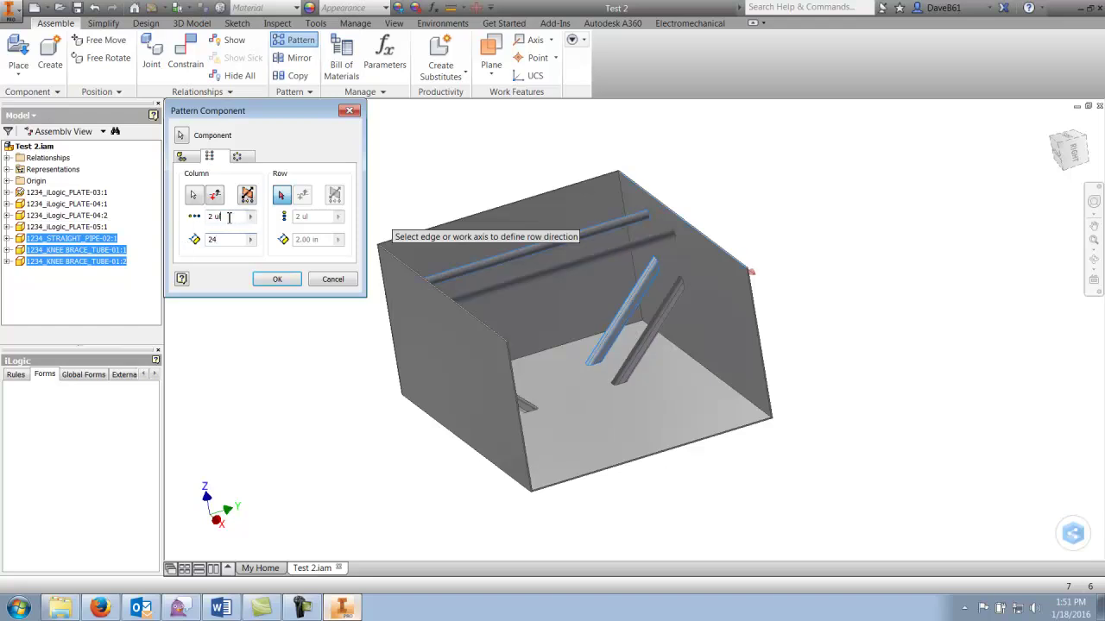
double_click(228, 216)
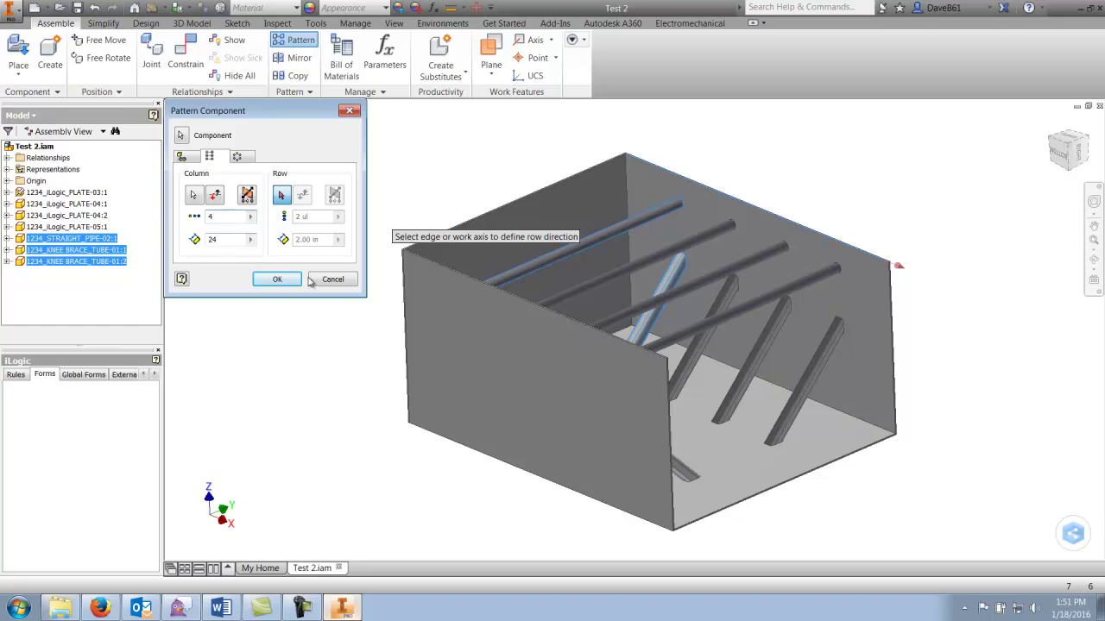
click(279, 279)
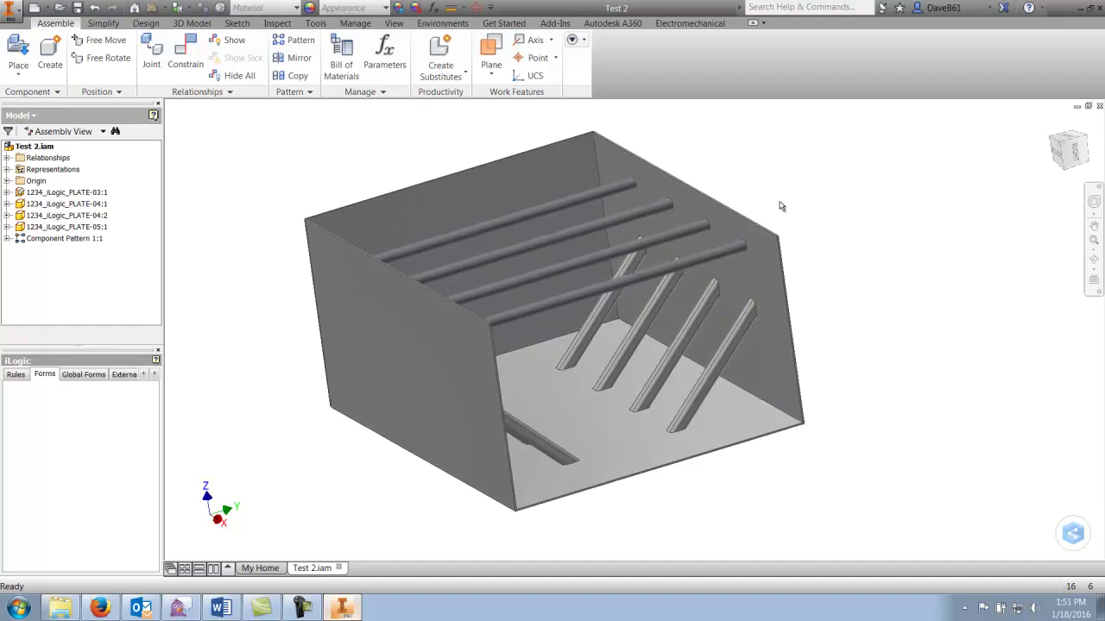
click(77, 9)
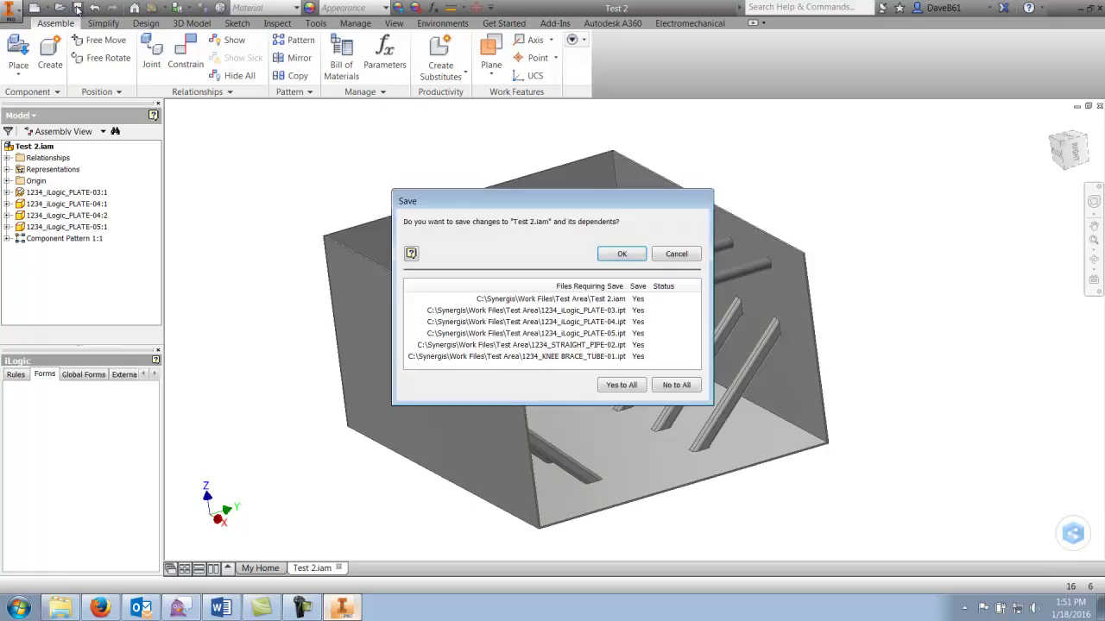
click(621, 254)
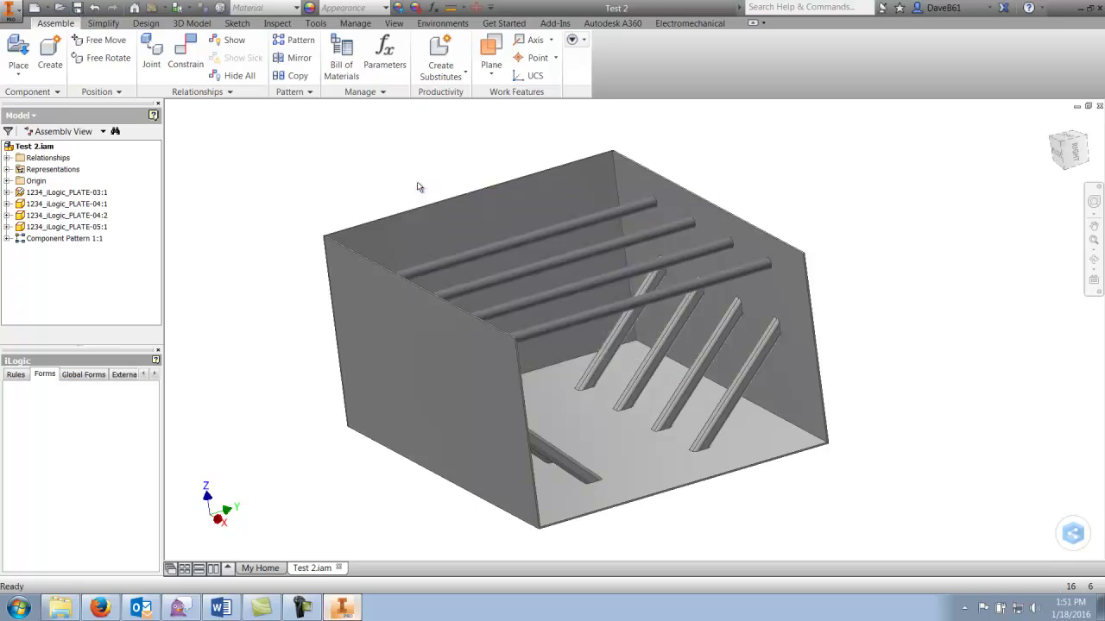
Create a drawing from the Synergis C.dwg template with a front base view of Test 2.iam and a projected side view beside it.
click(33, 7)
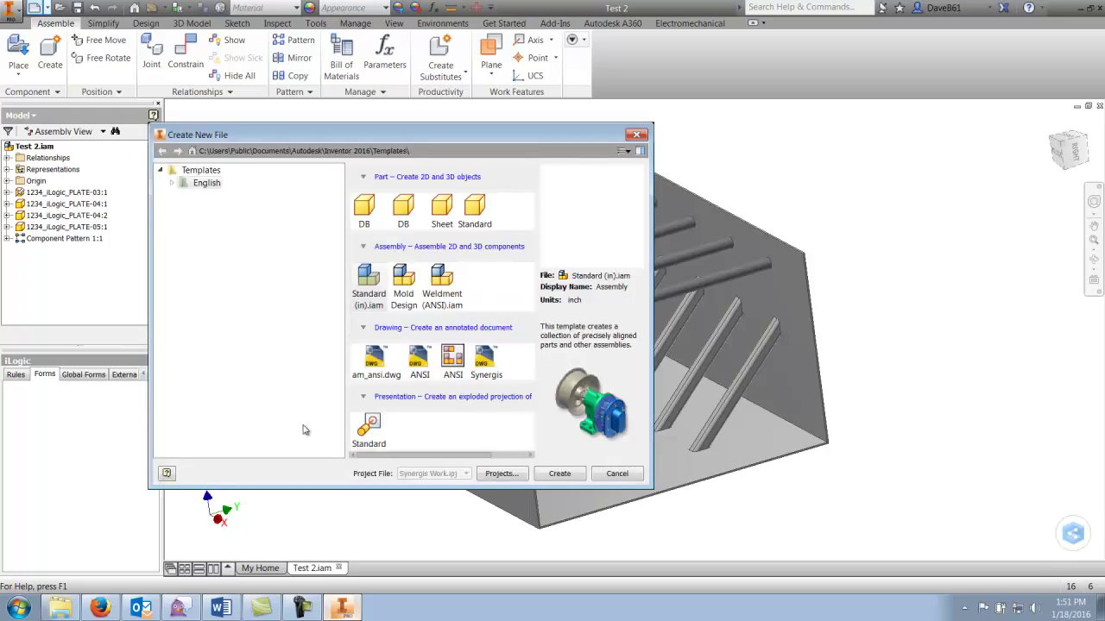
click(486, 410)
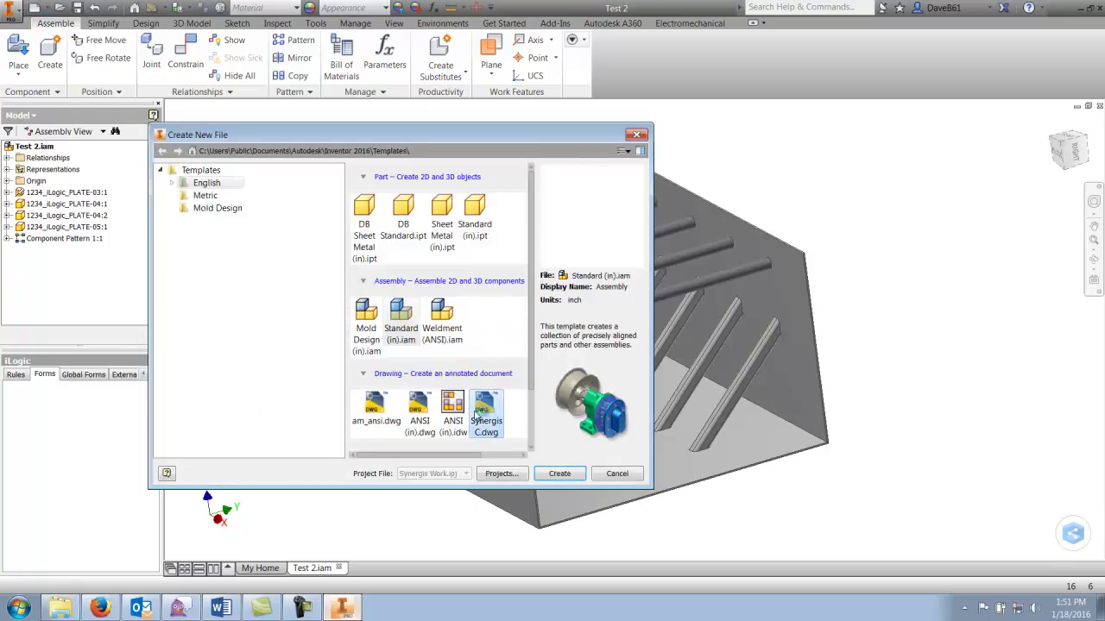
click(574, 471)
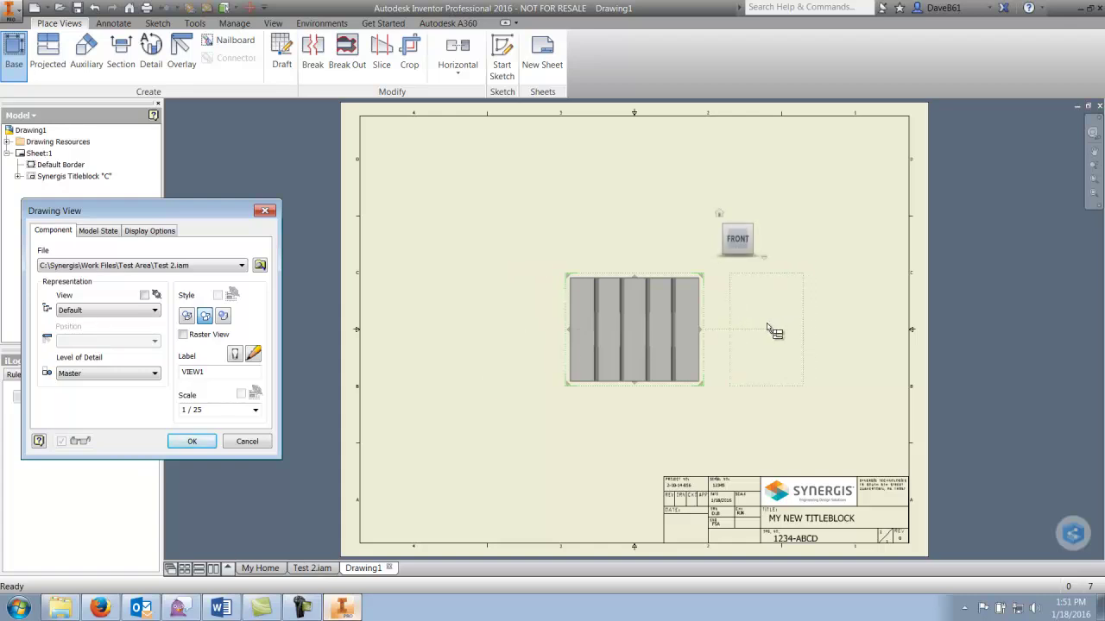
click(772, 329)
right_click(773, 329)
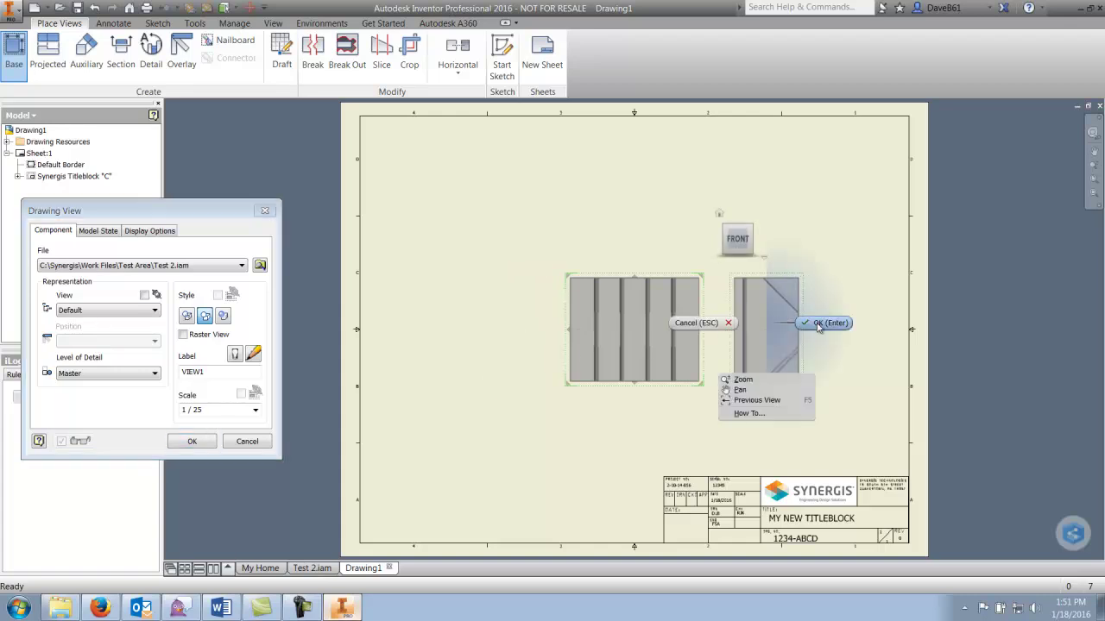
click(819, 328)
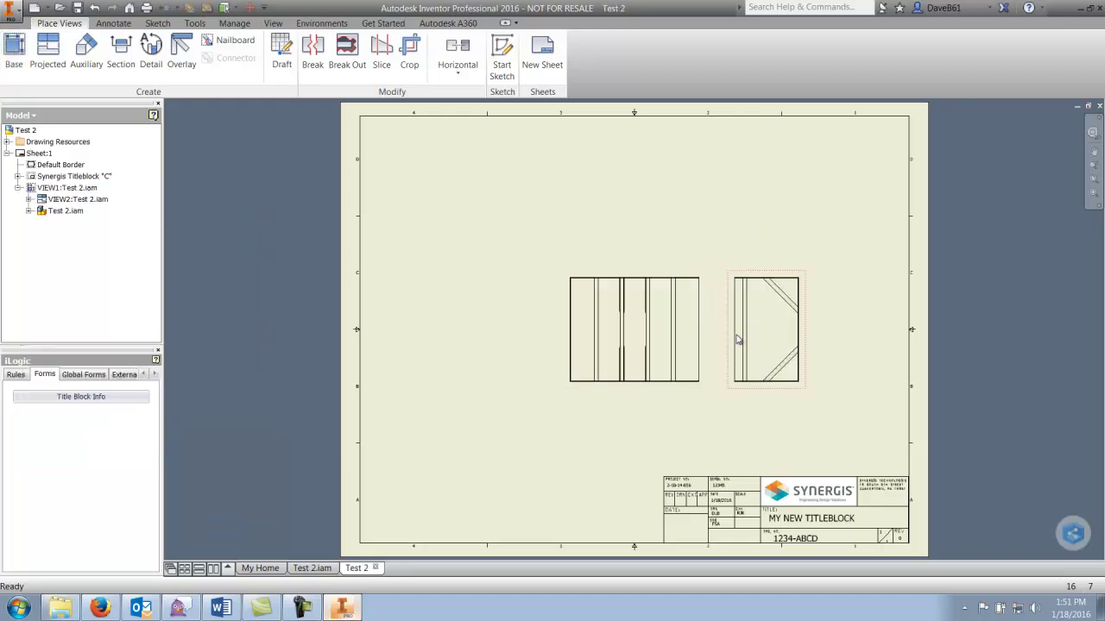
Move the front base view up and away from the side view to the sheet's upper left area.
click(587, 335)
right_drag(572, 322, 494, 274)
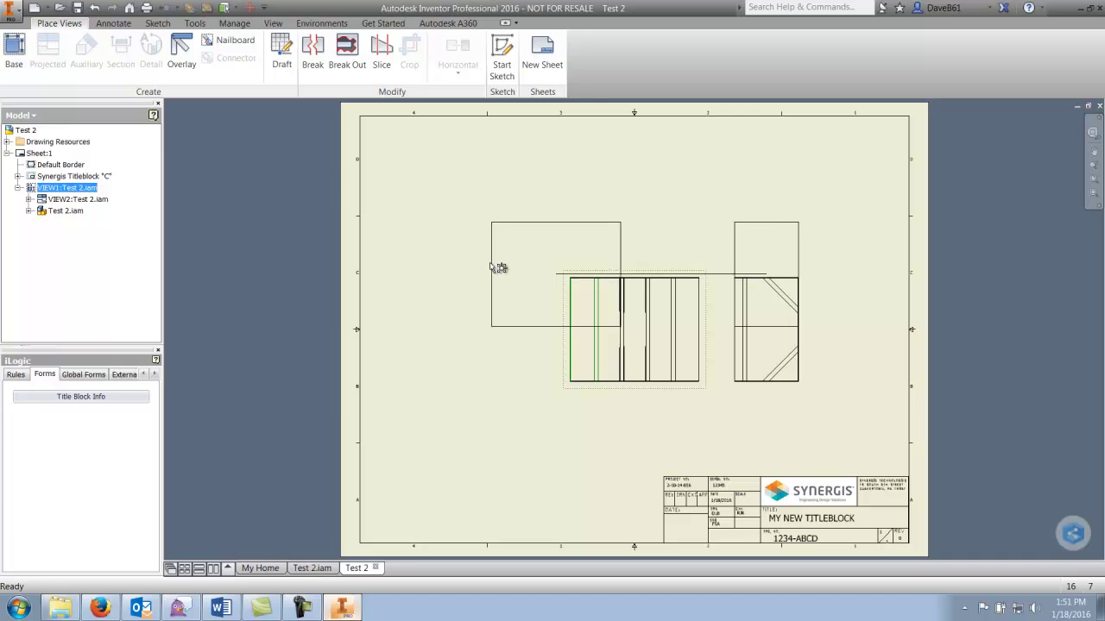
drag(498, 268, 504, 263)
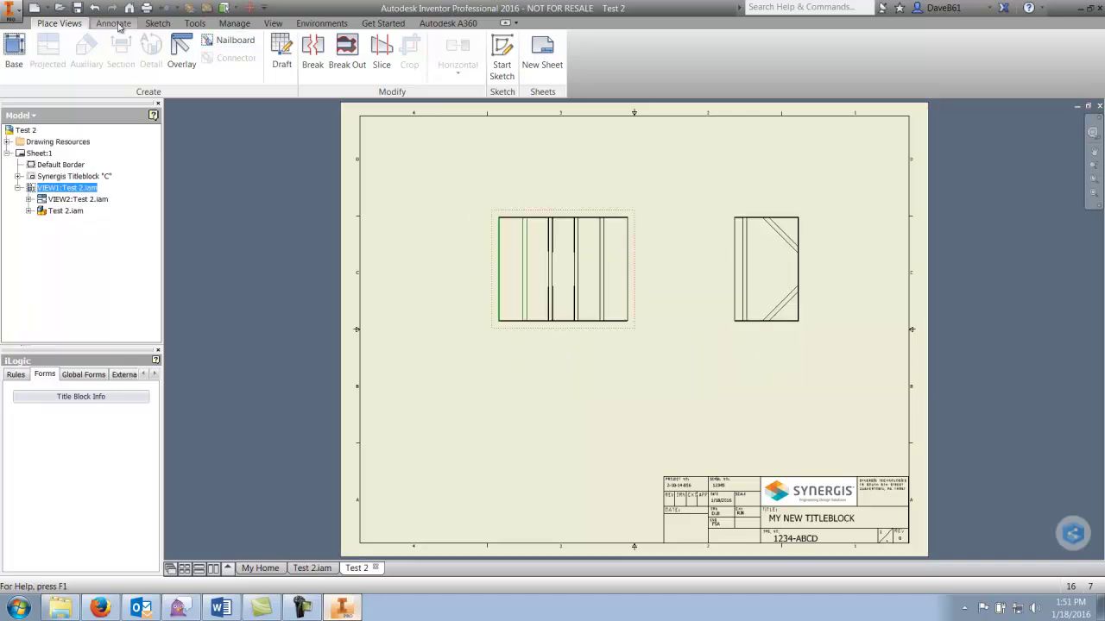
Place a parts list of Test 2.iam with the Parts Only BOM view, above the title block.
click(117, 24)
click(656, 56)
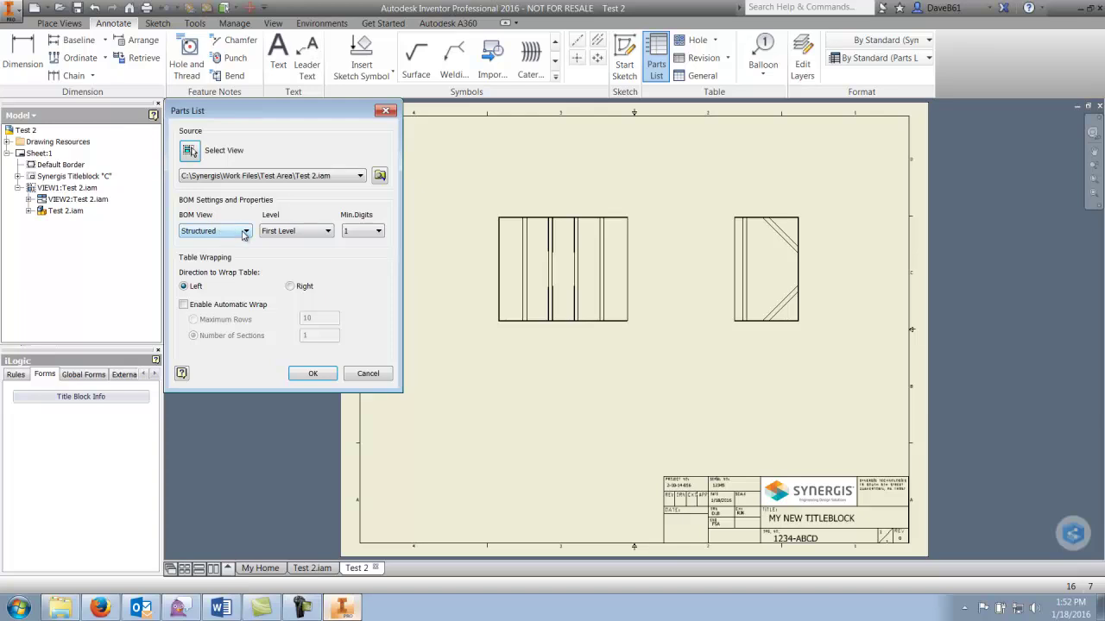
click(245, 231)
click(216, 254)
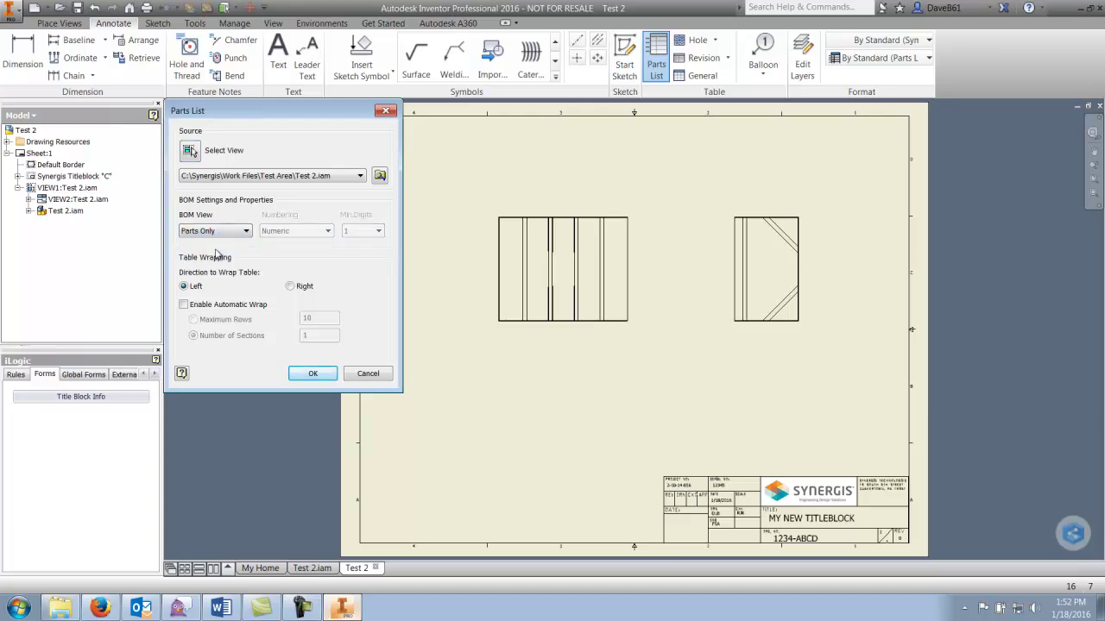
click(310, 371)
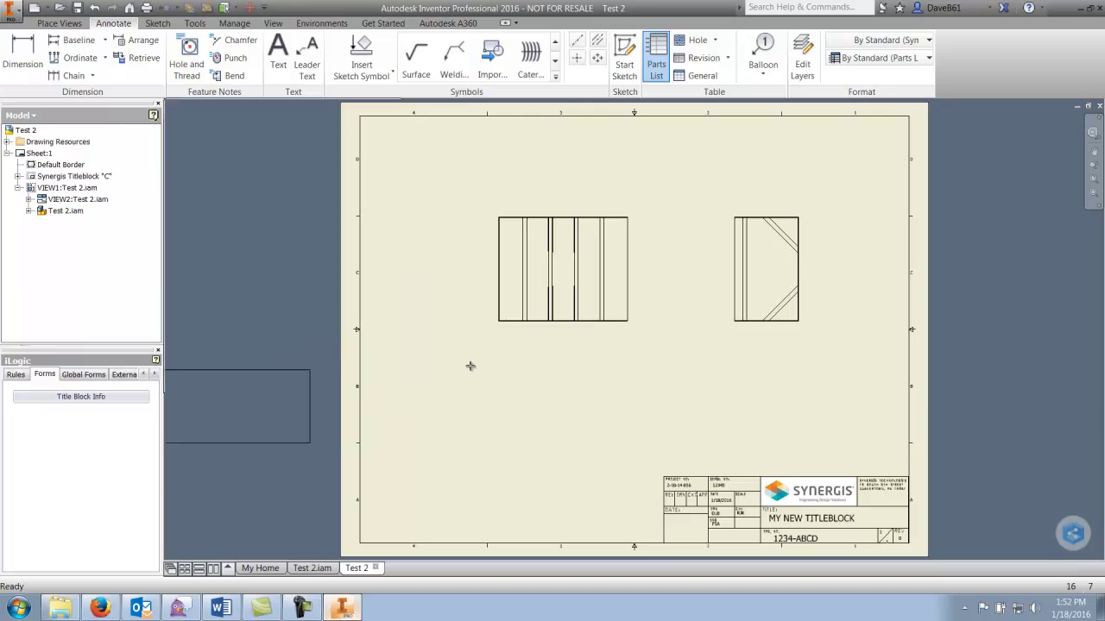
click(818, 401)
Widen the parts list's Material and Description columns until every entry fits on a single line.
scroll(820, 402, down, 5)
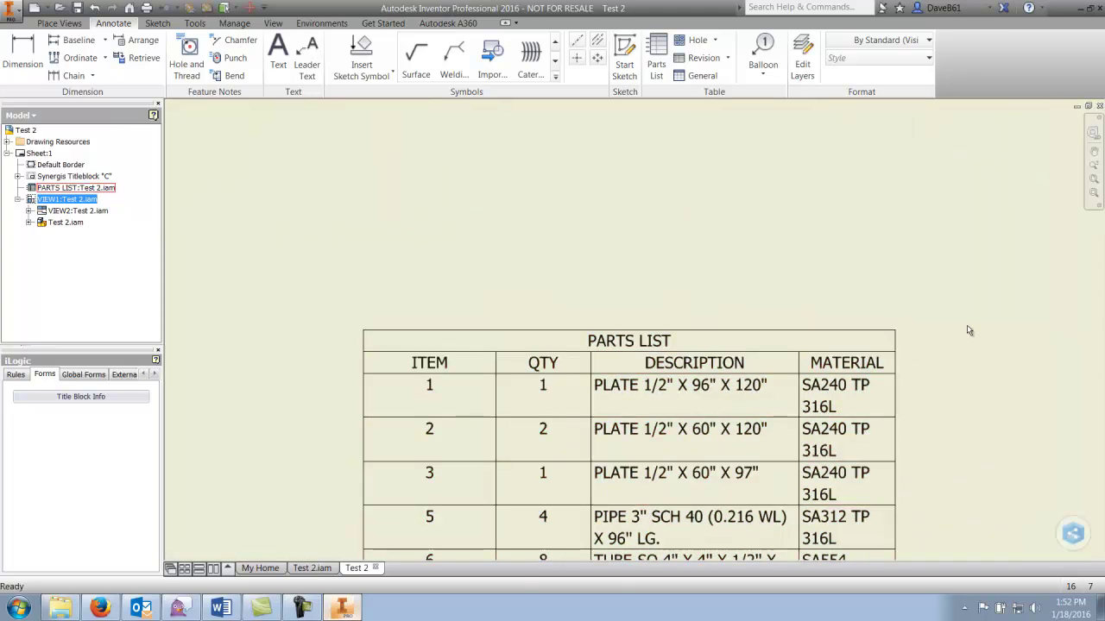
drag(897, 345, 1020, 339)
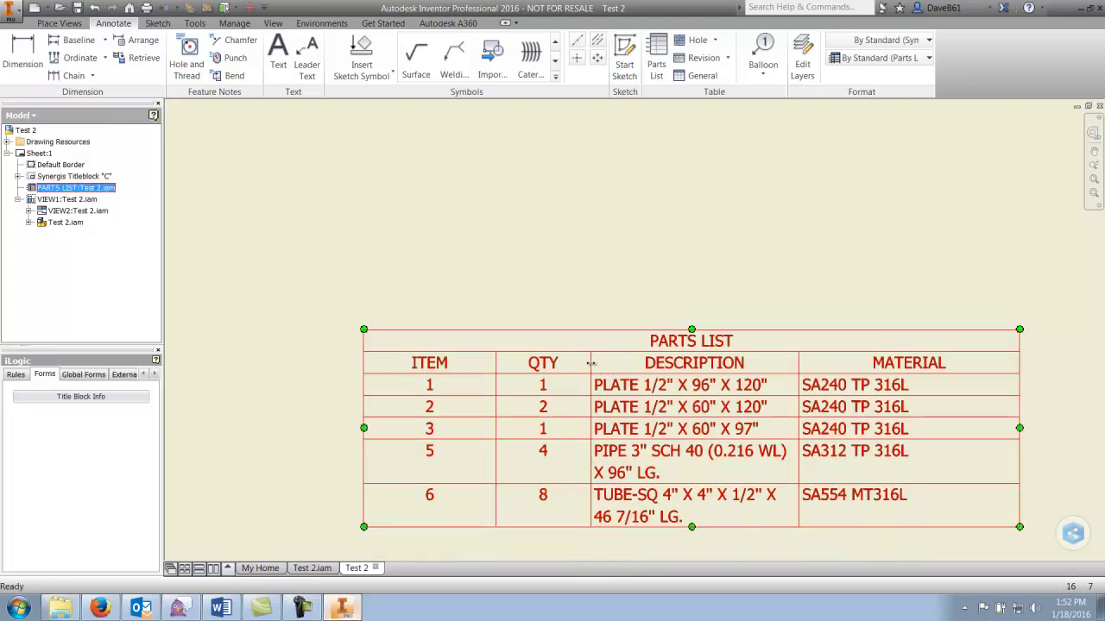
drag(591, 365, 510, 369)
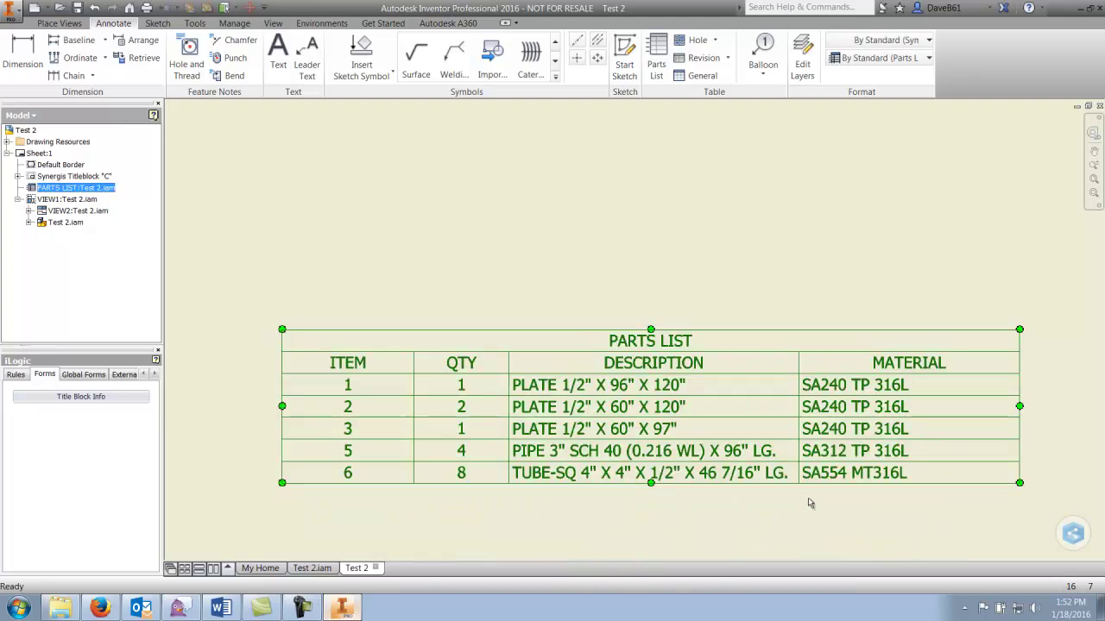
click(810, 503)
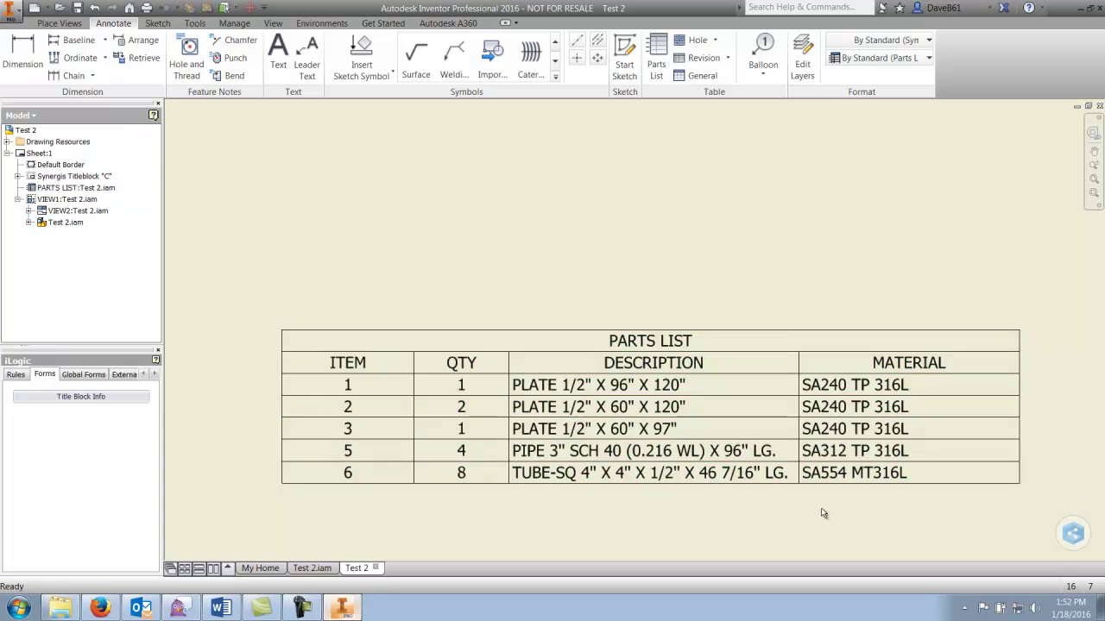
scroll(821, 510, down, 3)
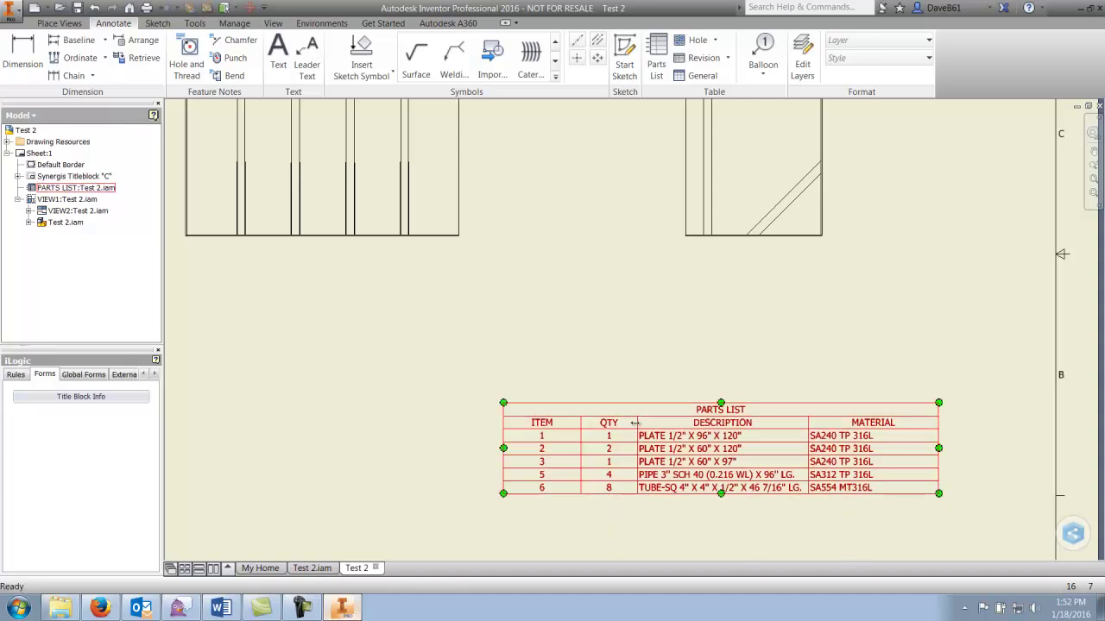
drag(634, 426, 622, 424)
click(832, 523)
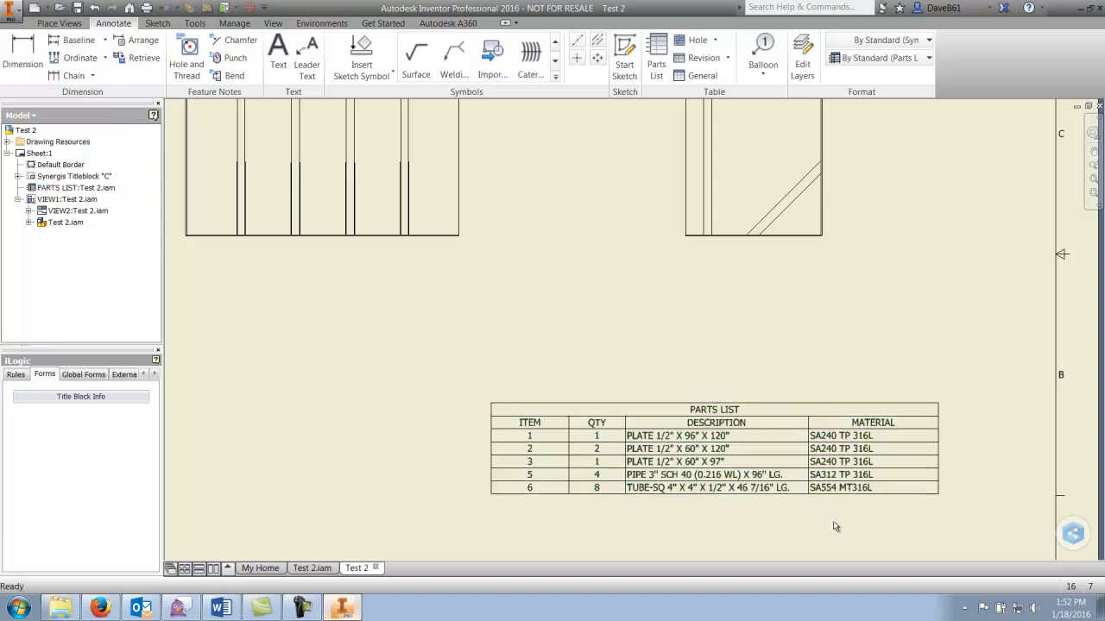
Balloon the rightmost pipe in the front view, placing the balloon outside the view's upper right corner.
middle_drag(840, 526, 840, 505)
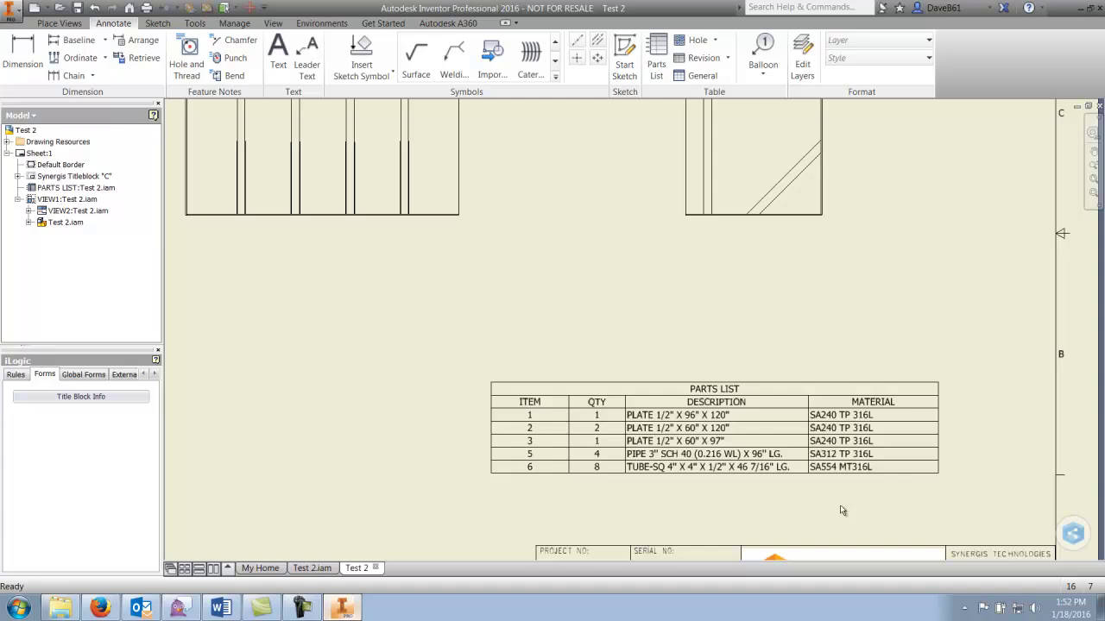
mouse_move(696, 282)
middle_down()
mouse_move(826, 383)
mouse_move(874, 437)
middle_up()
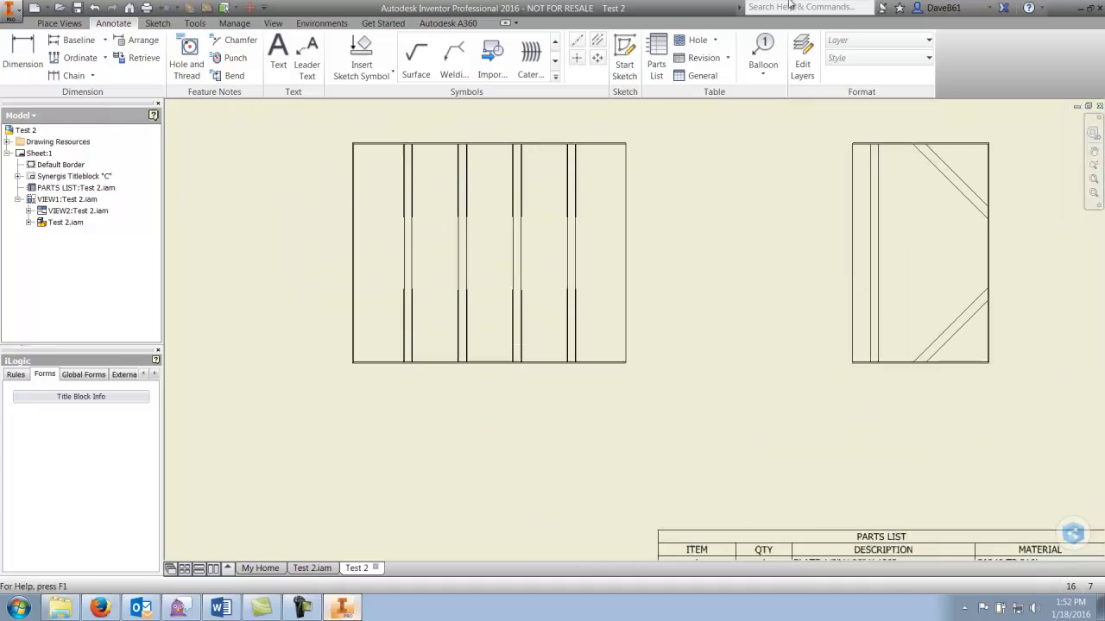
click(763, 44)
click(578, 173)
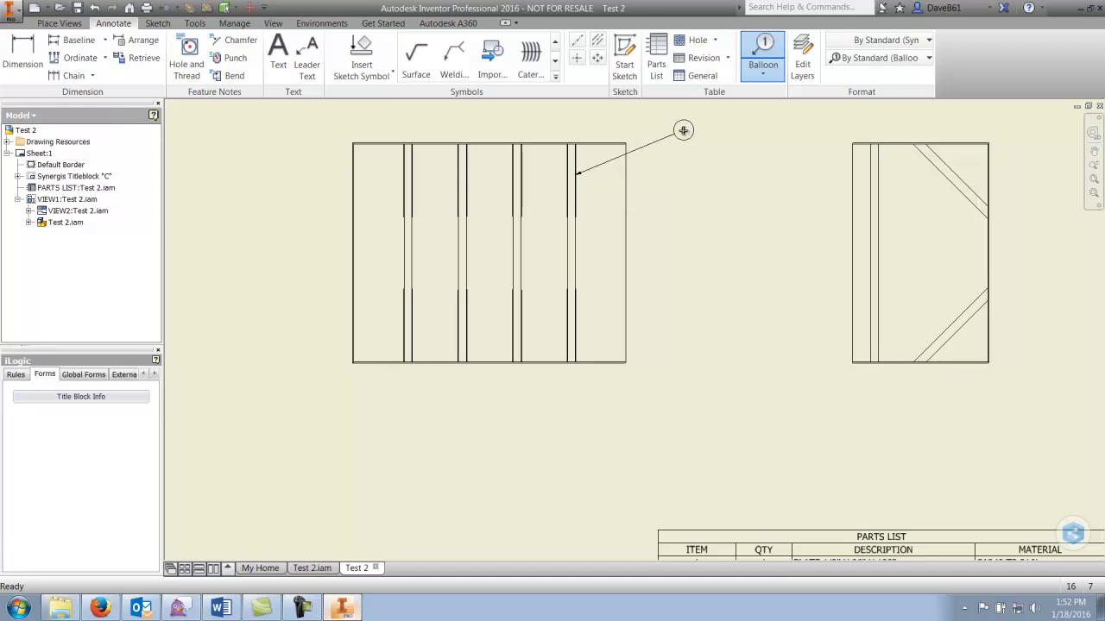
click(684, 130)
right_click(683, 131)
click(732, 130)
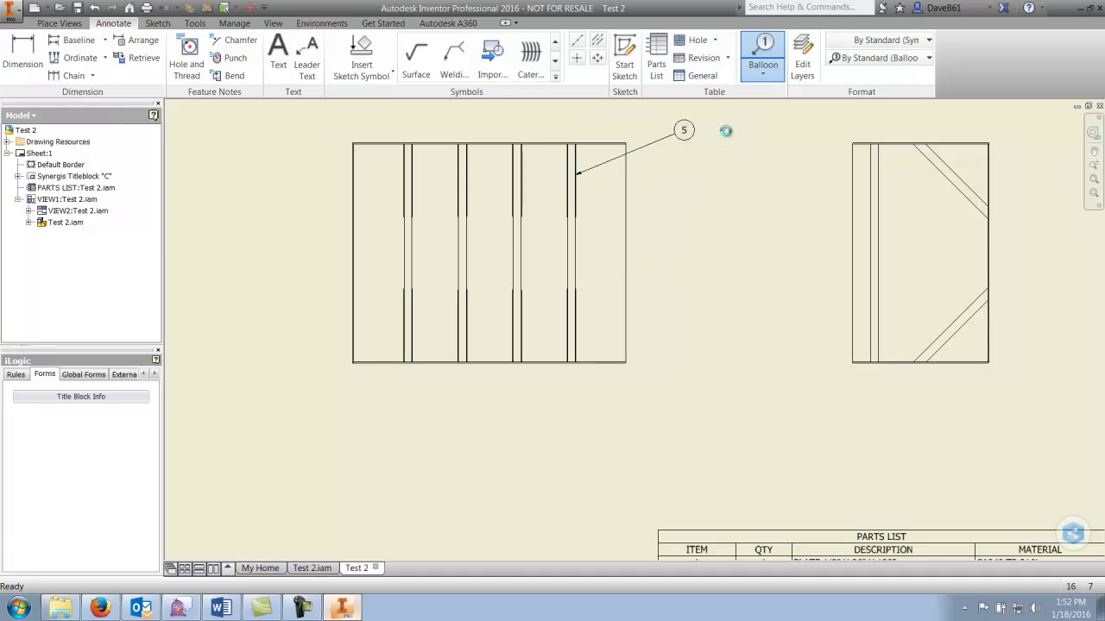
Balloon the front view's upper edge plate and right edge plate, placing each balloon just outside the view.
click(550, 141)
click(575, 113)
right_click(575, 113)
click(638, 117)
right_click(664, 346)
click(725, 349)
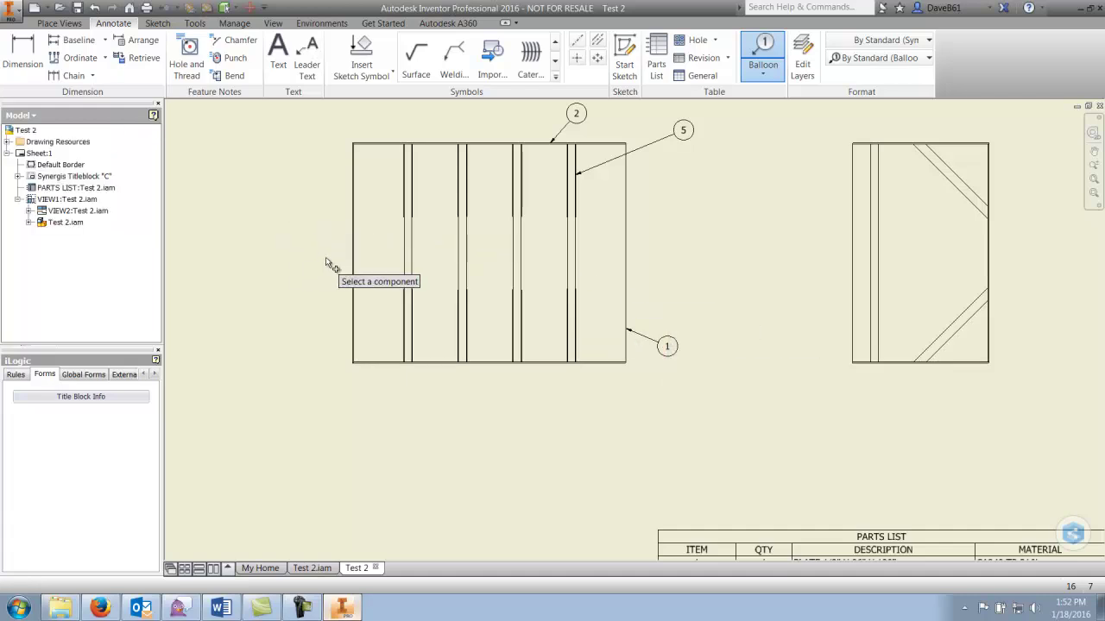
Balloon the plate at the front view's left edge and switch to the Test 2.iam assembly.
click(351, 260)
click(305, 278)
right_click(304, 278)
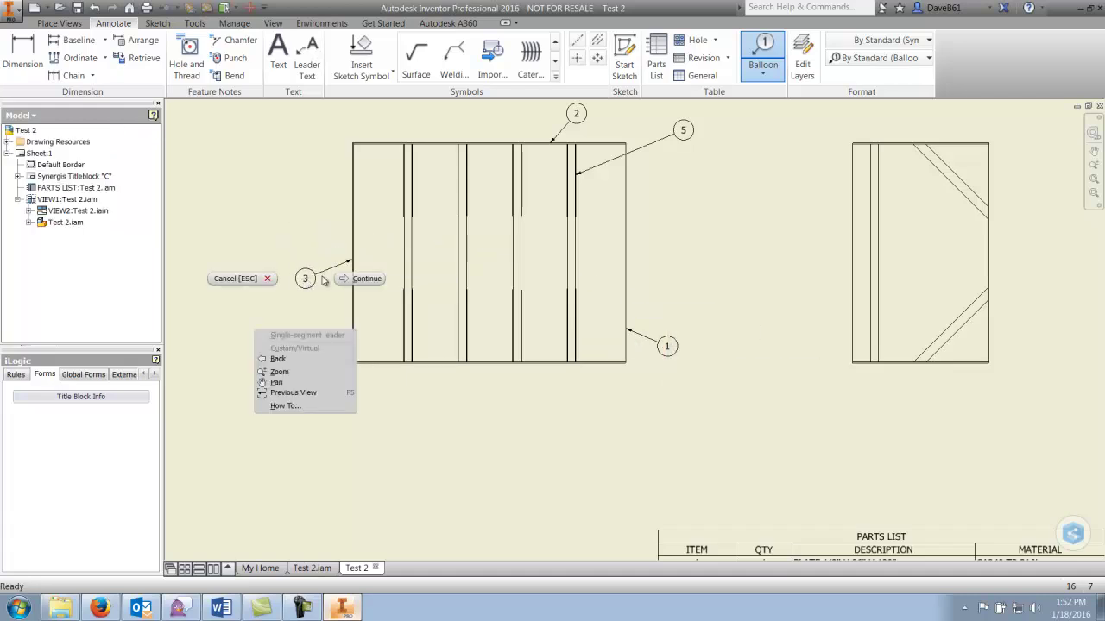
click(365, 279)
middle_drag(660, 434, 543, 378)
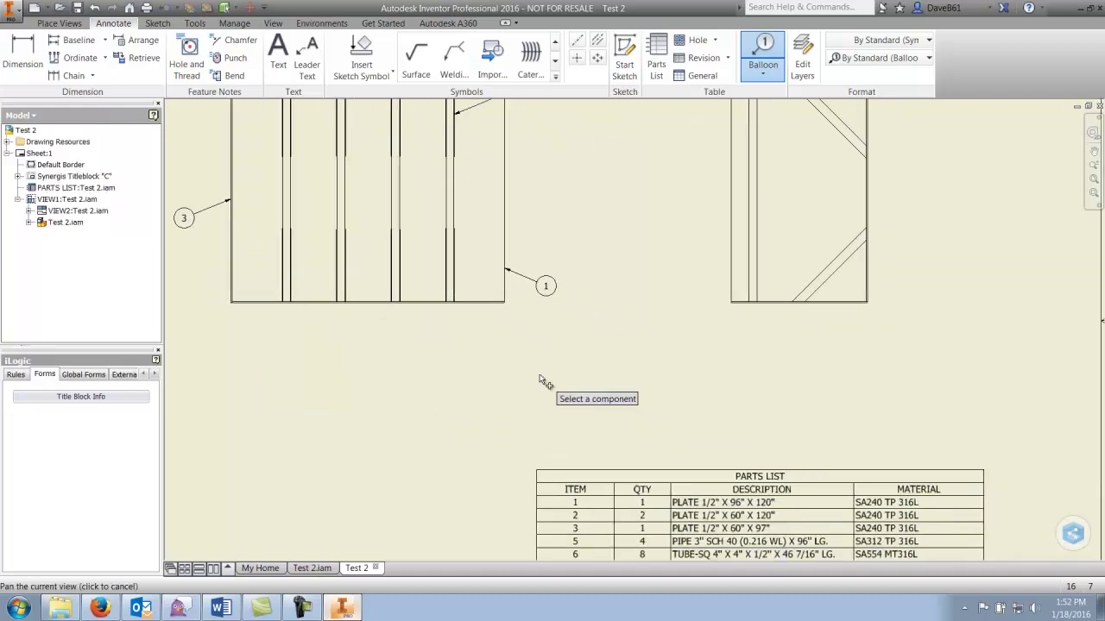
scroll(543, 379, up, 3)
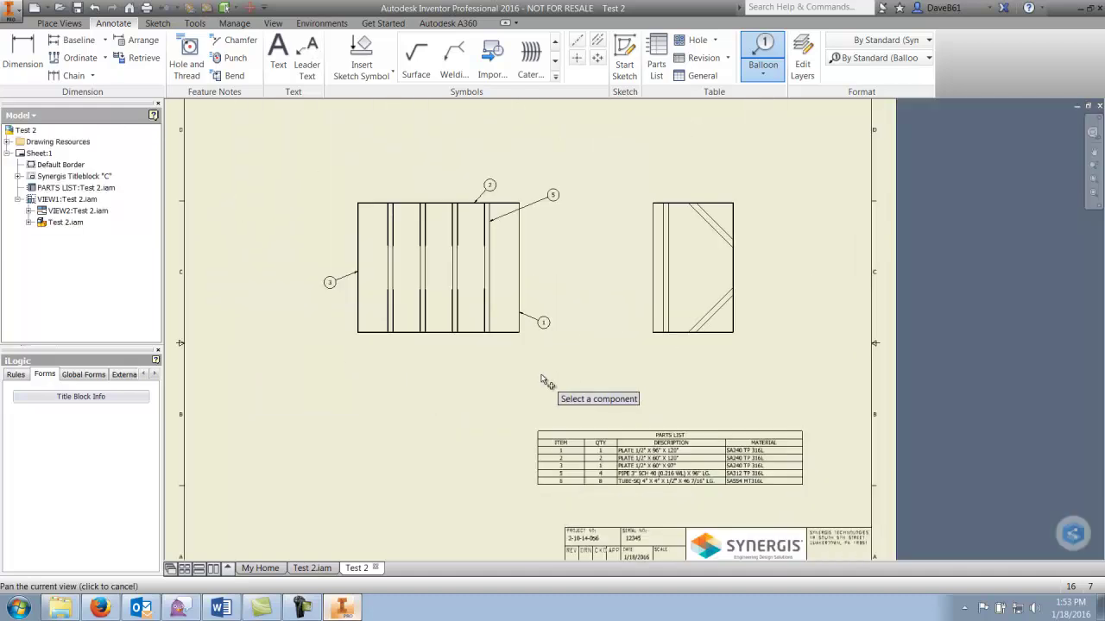
click(312, 568)
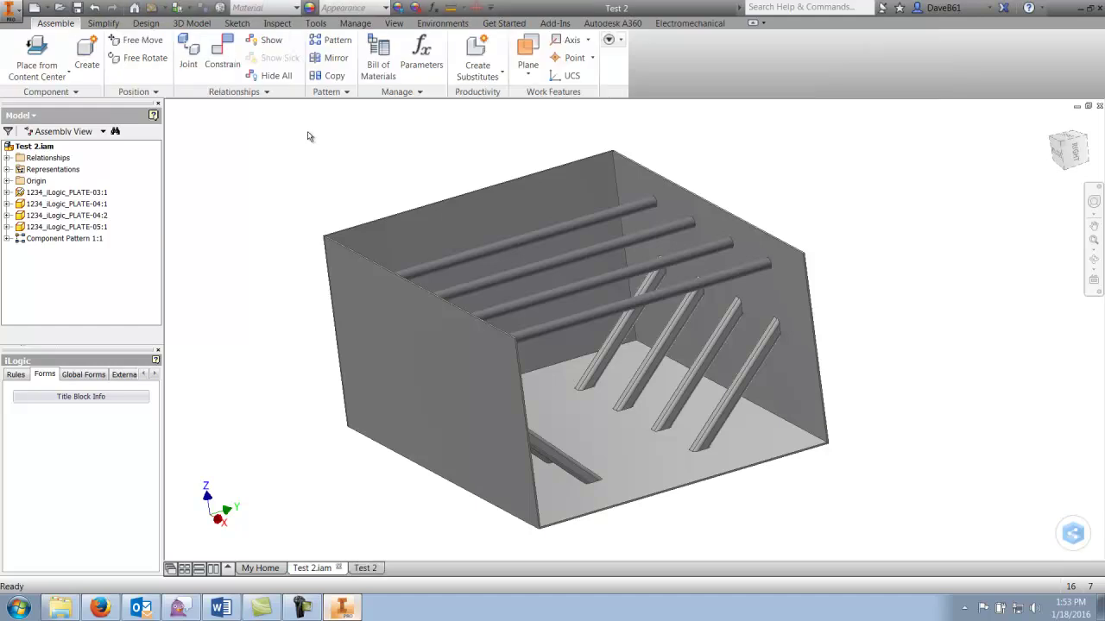